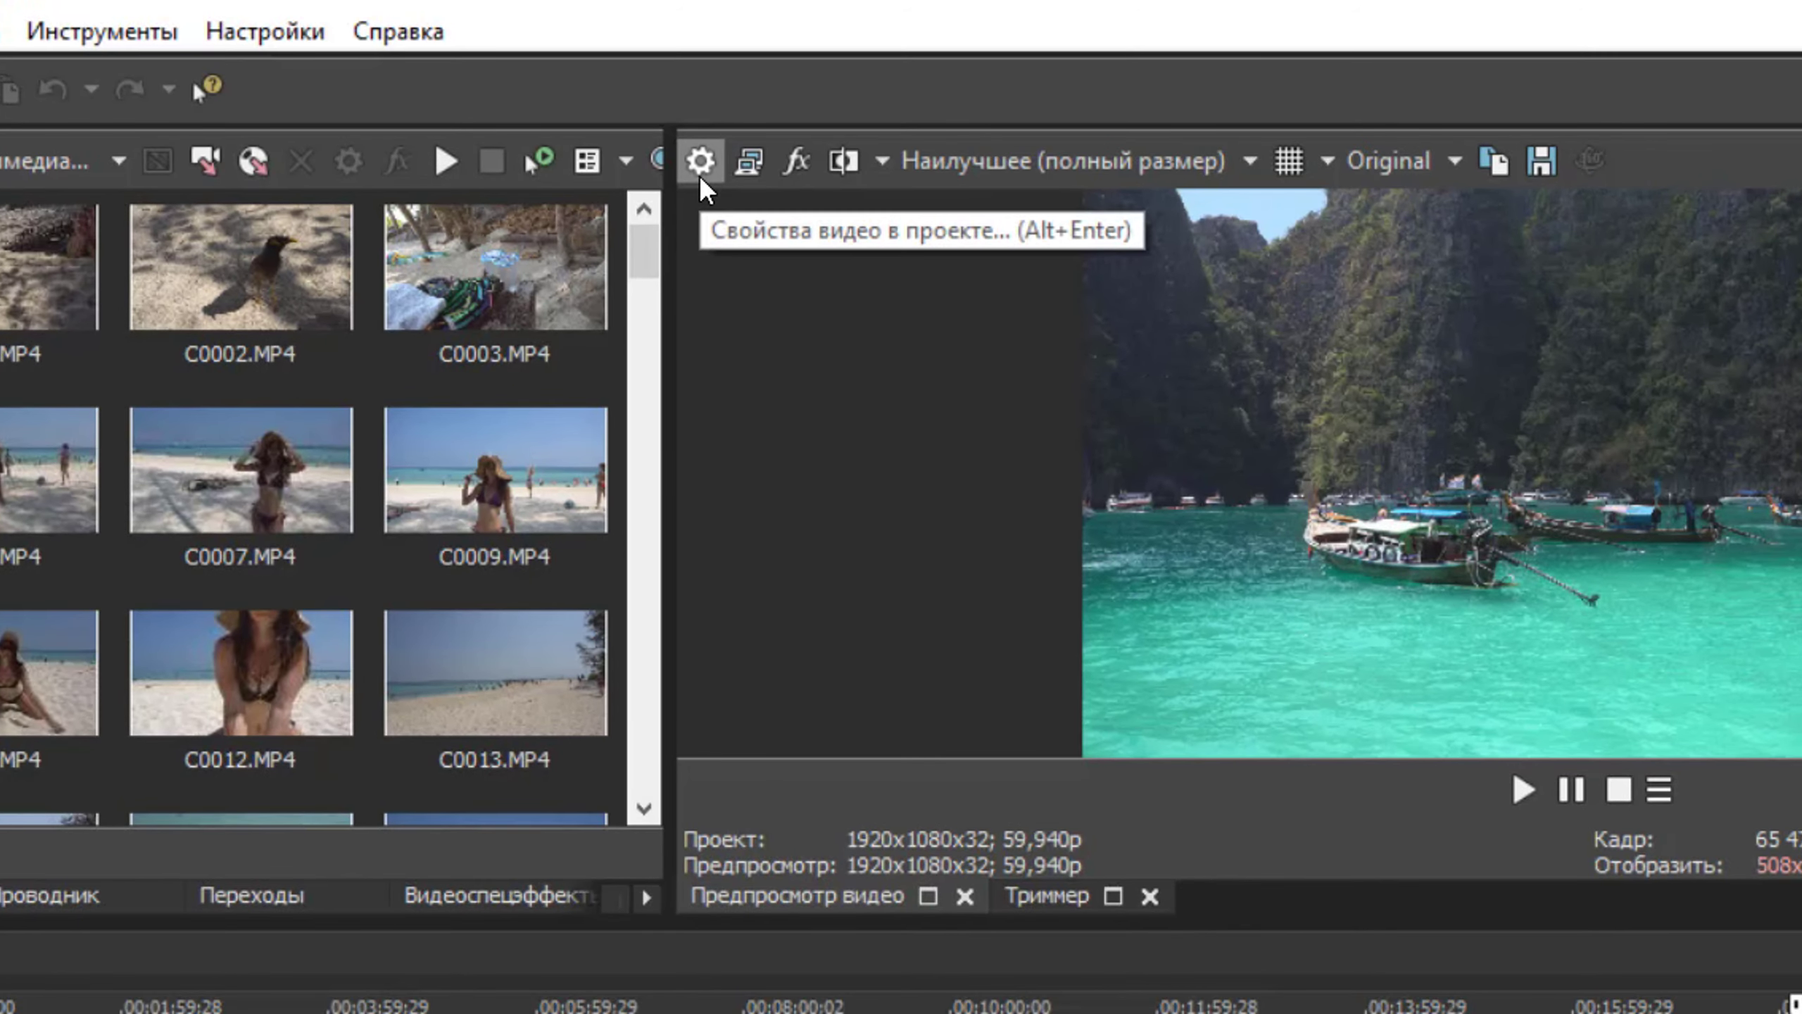
Step: Open the project's video properties and choose the "YouTube 60 (2560x1440; 59,940 кадр/с)" template
{"action": "left_click", "coordinate": [700, 162]}
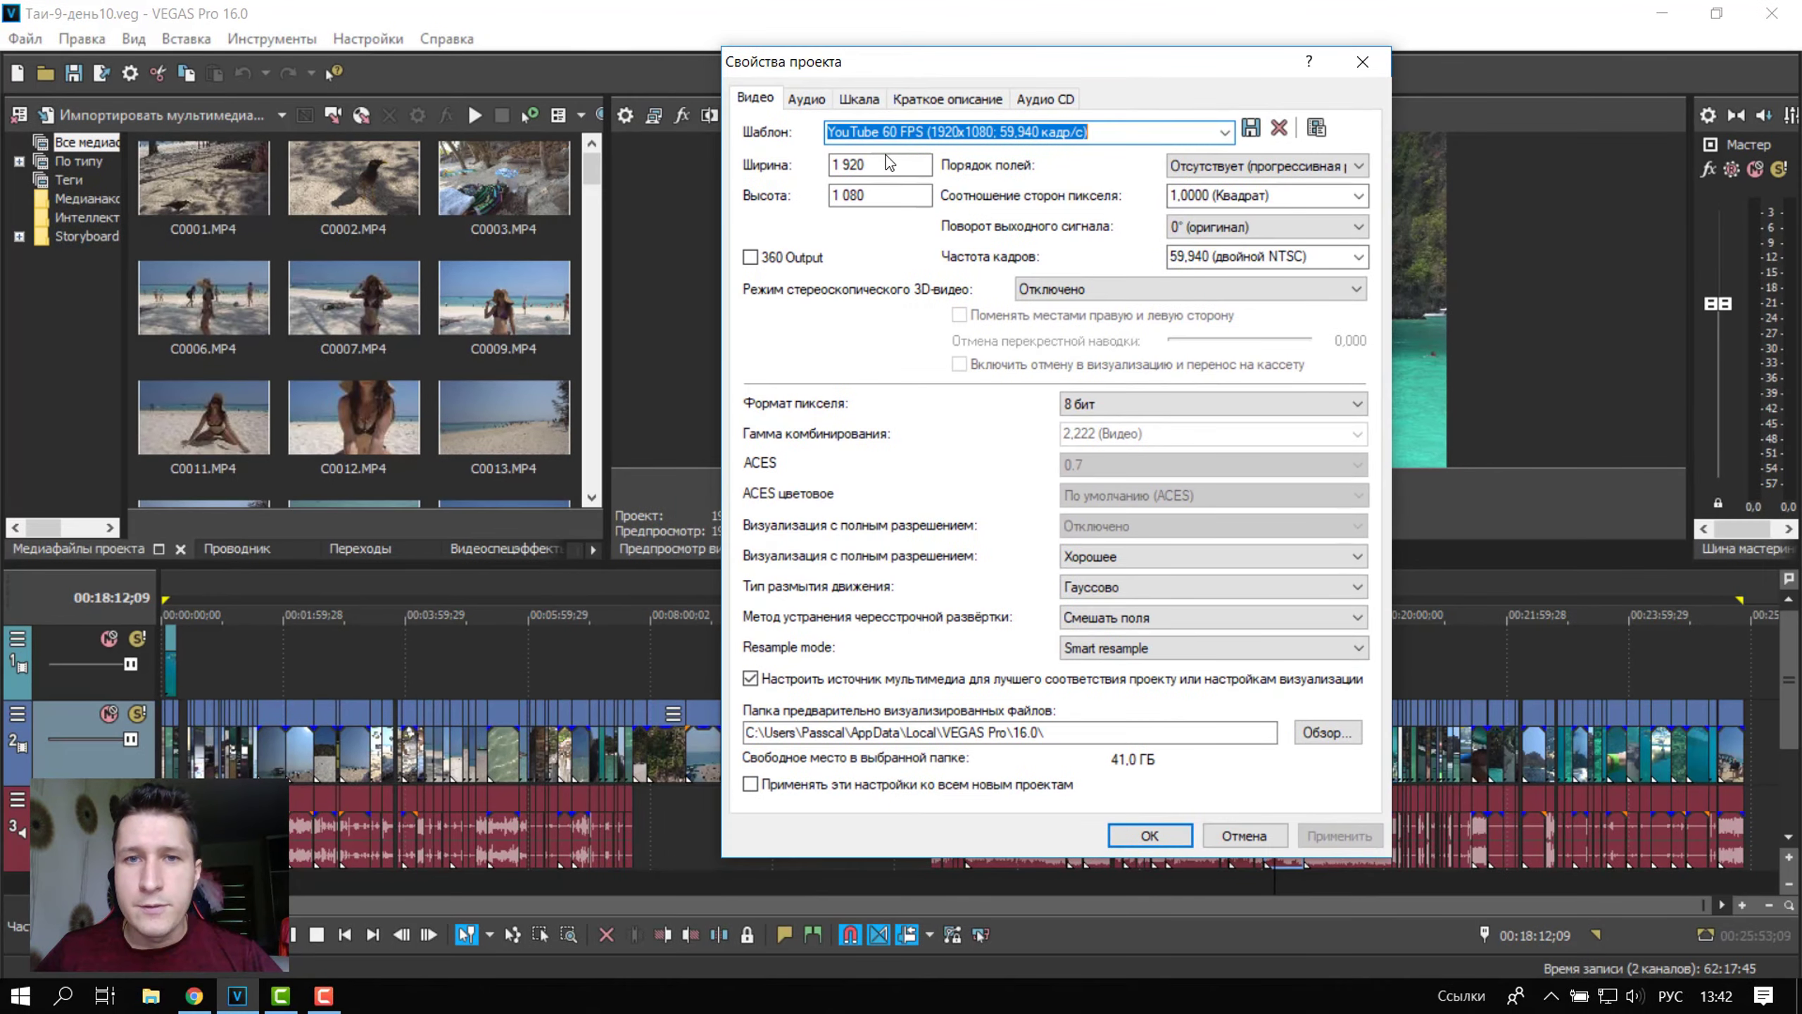
{"action": "left_click", "coordinate": [891, 162]}
{"action": "key", "text": "Tab"}
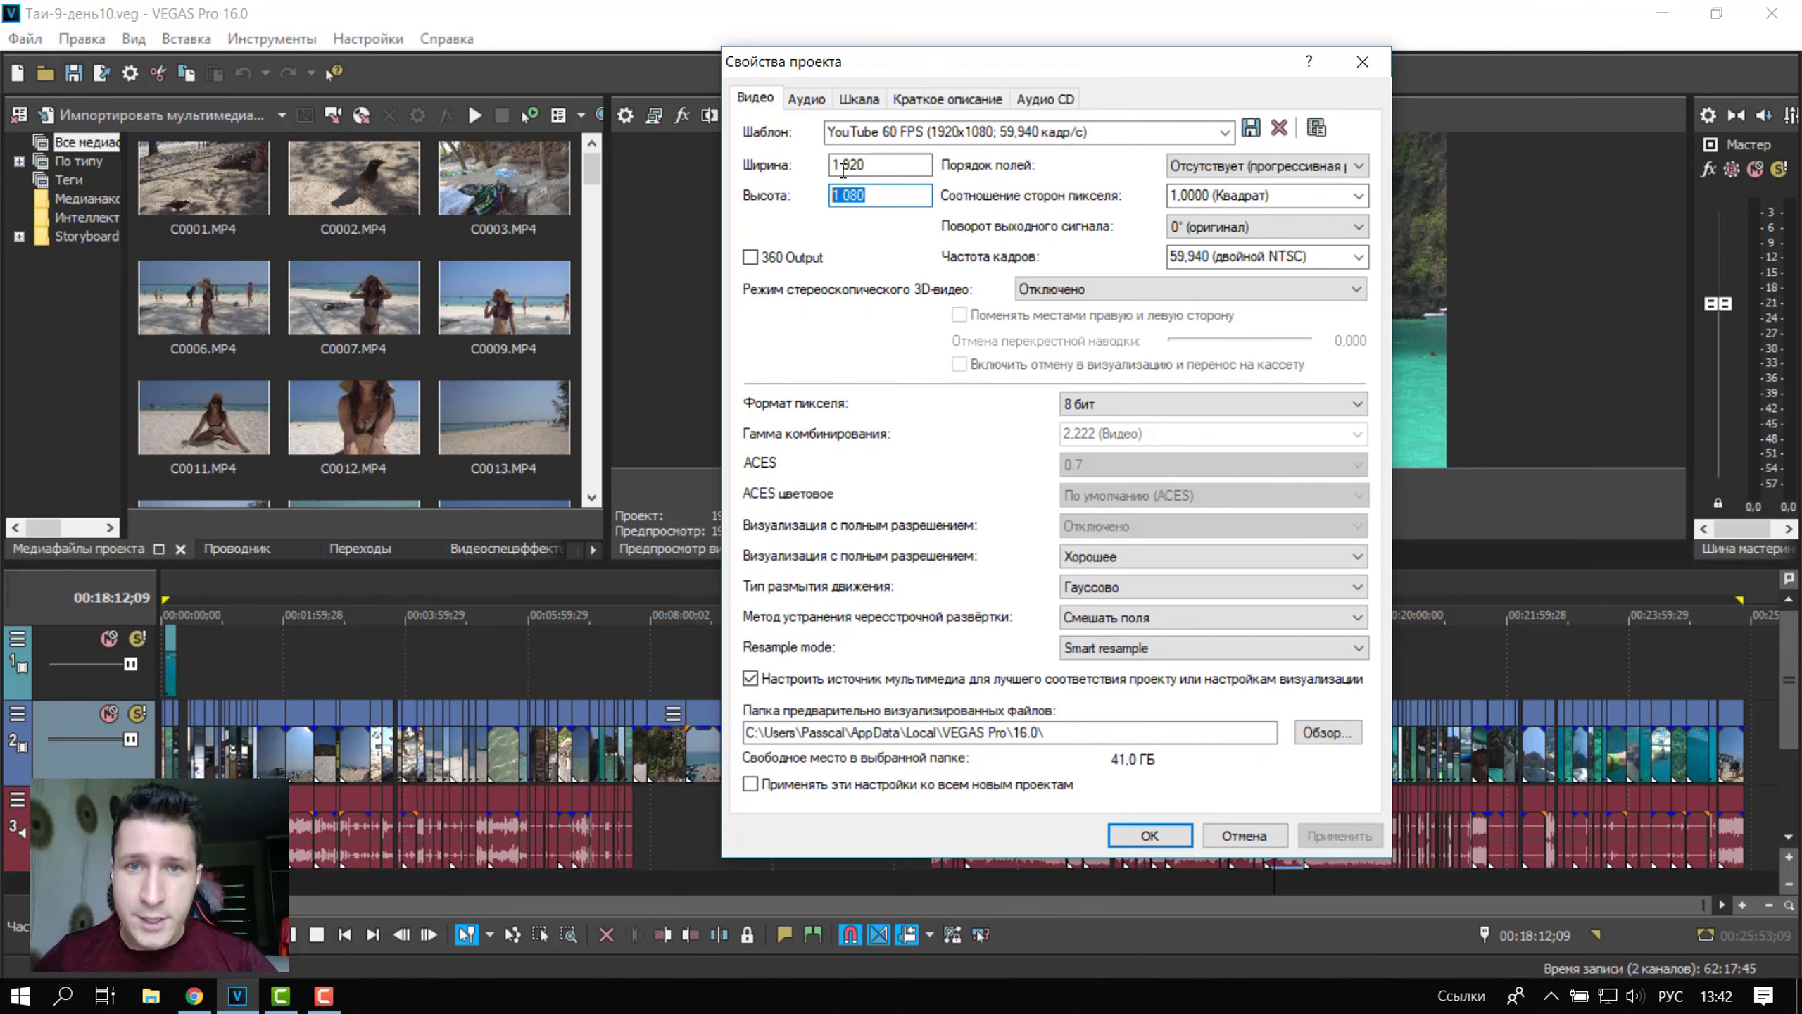
{"action": "left_click", "coordinate": [1225, 133]}
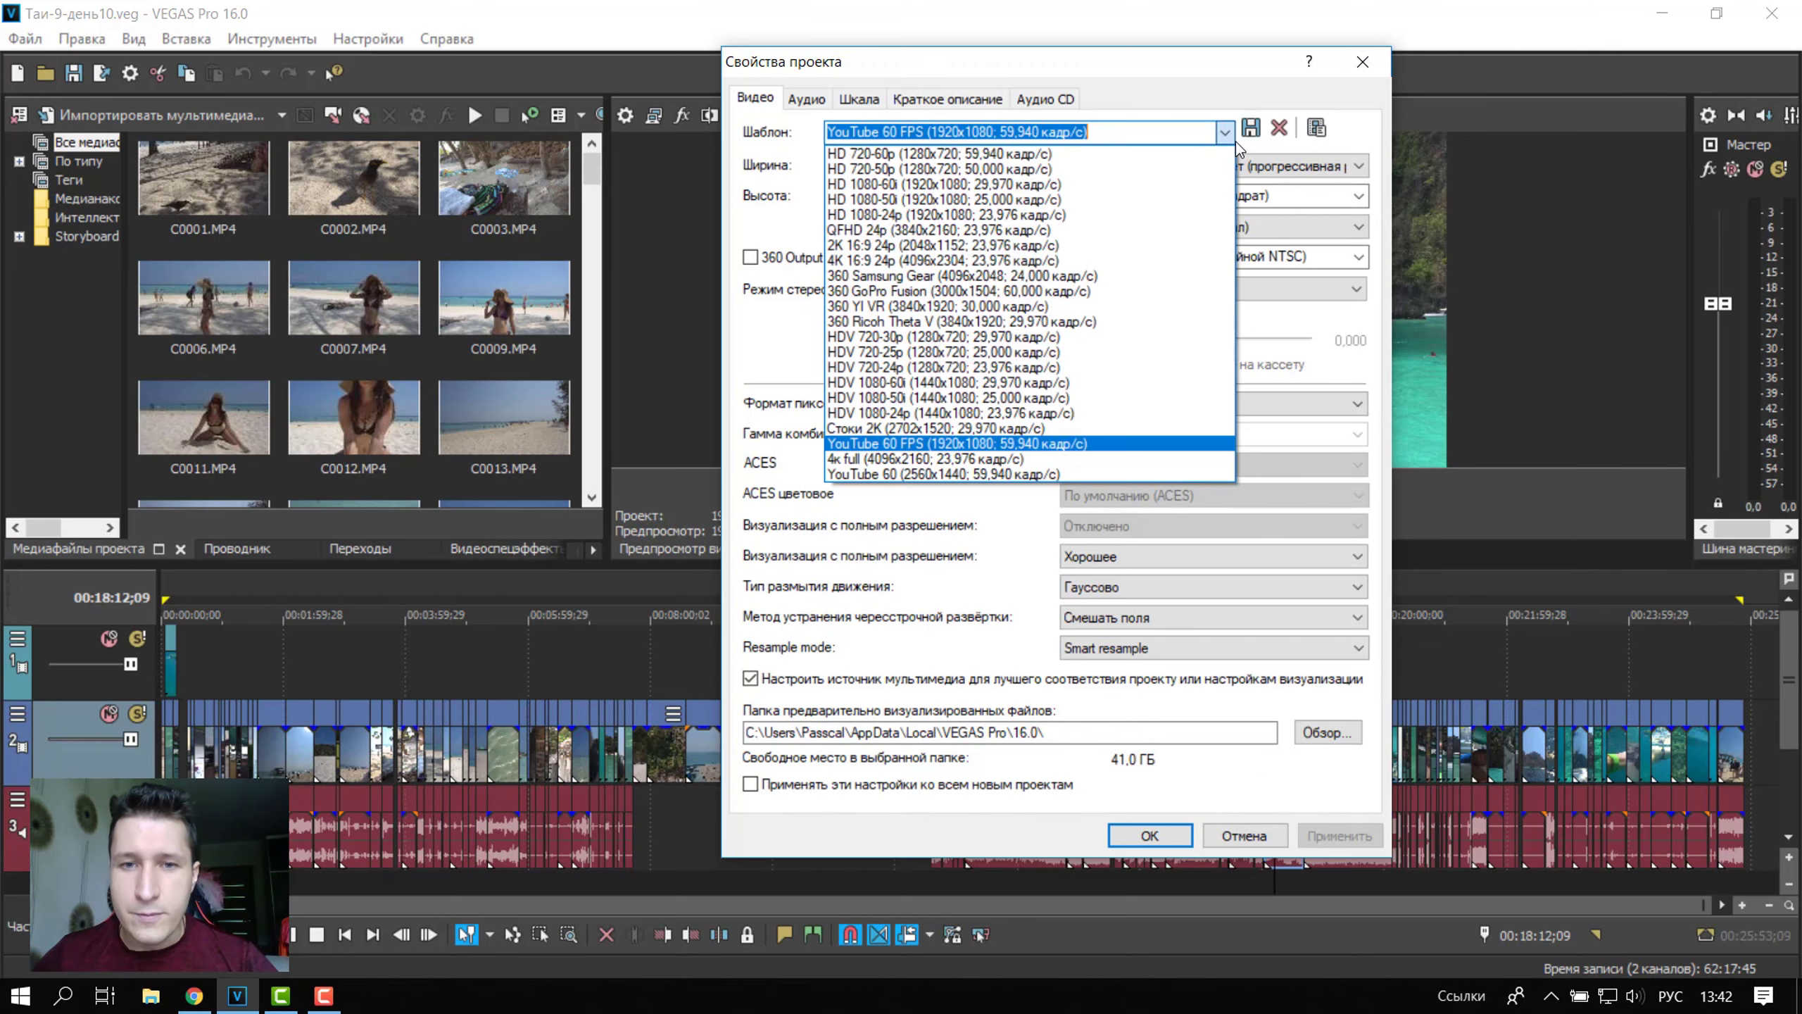
{"action": "left_click", "coordinate": [1012, 475]}
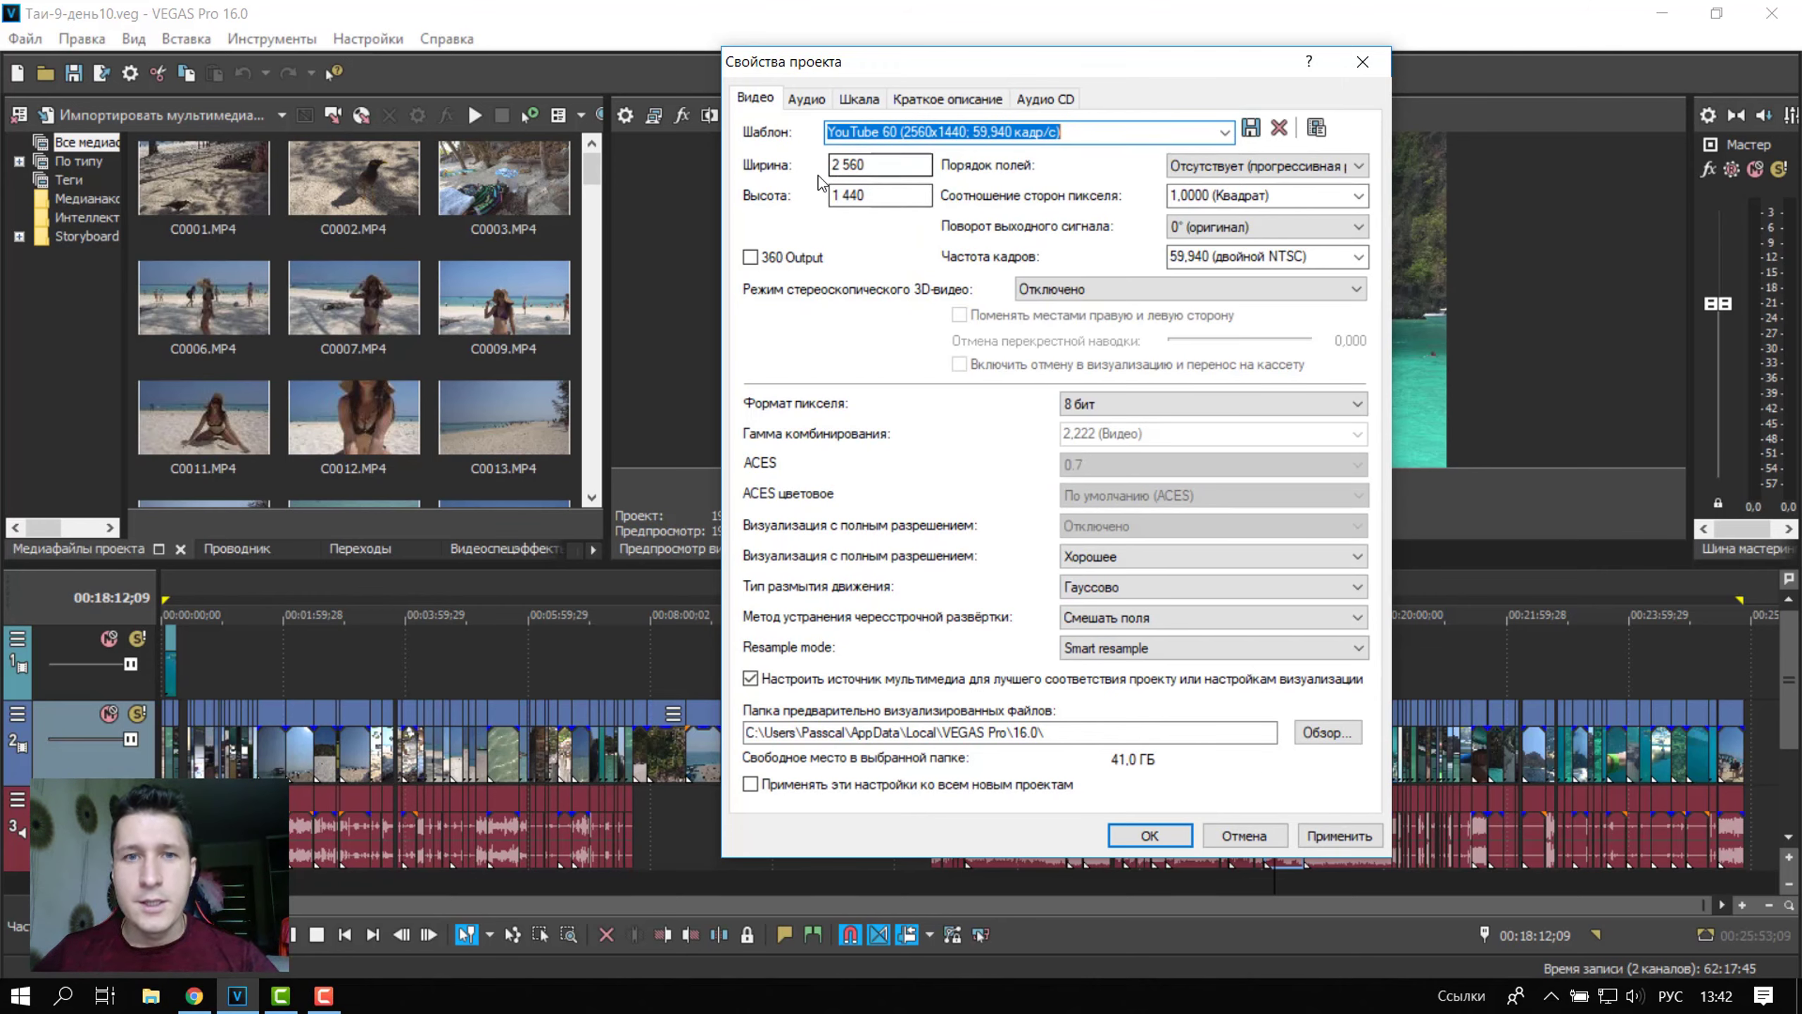
{"action": "left_click", "coordinate": [888, 166]}
{"action": "left_click", "coordinate": [878, 197]}
{"action": "double_click", "coordinate": [878, 197]}
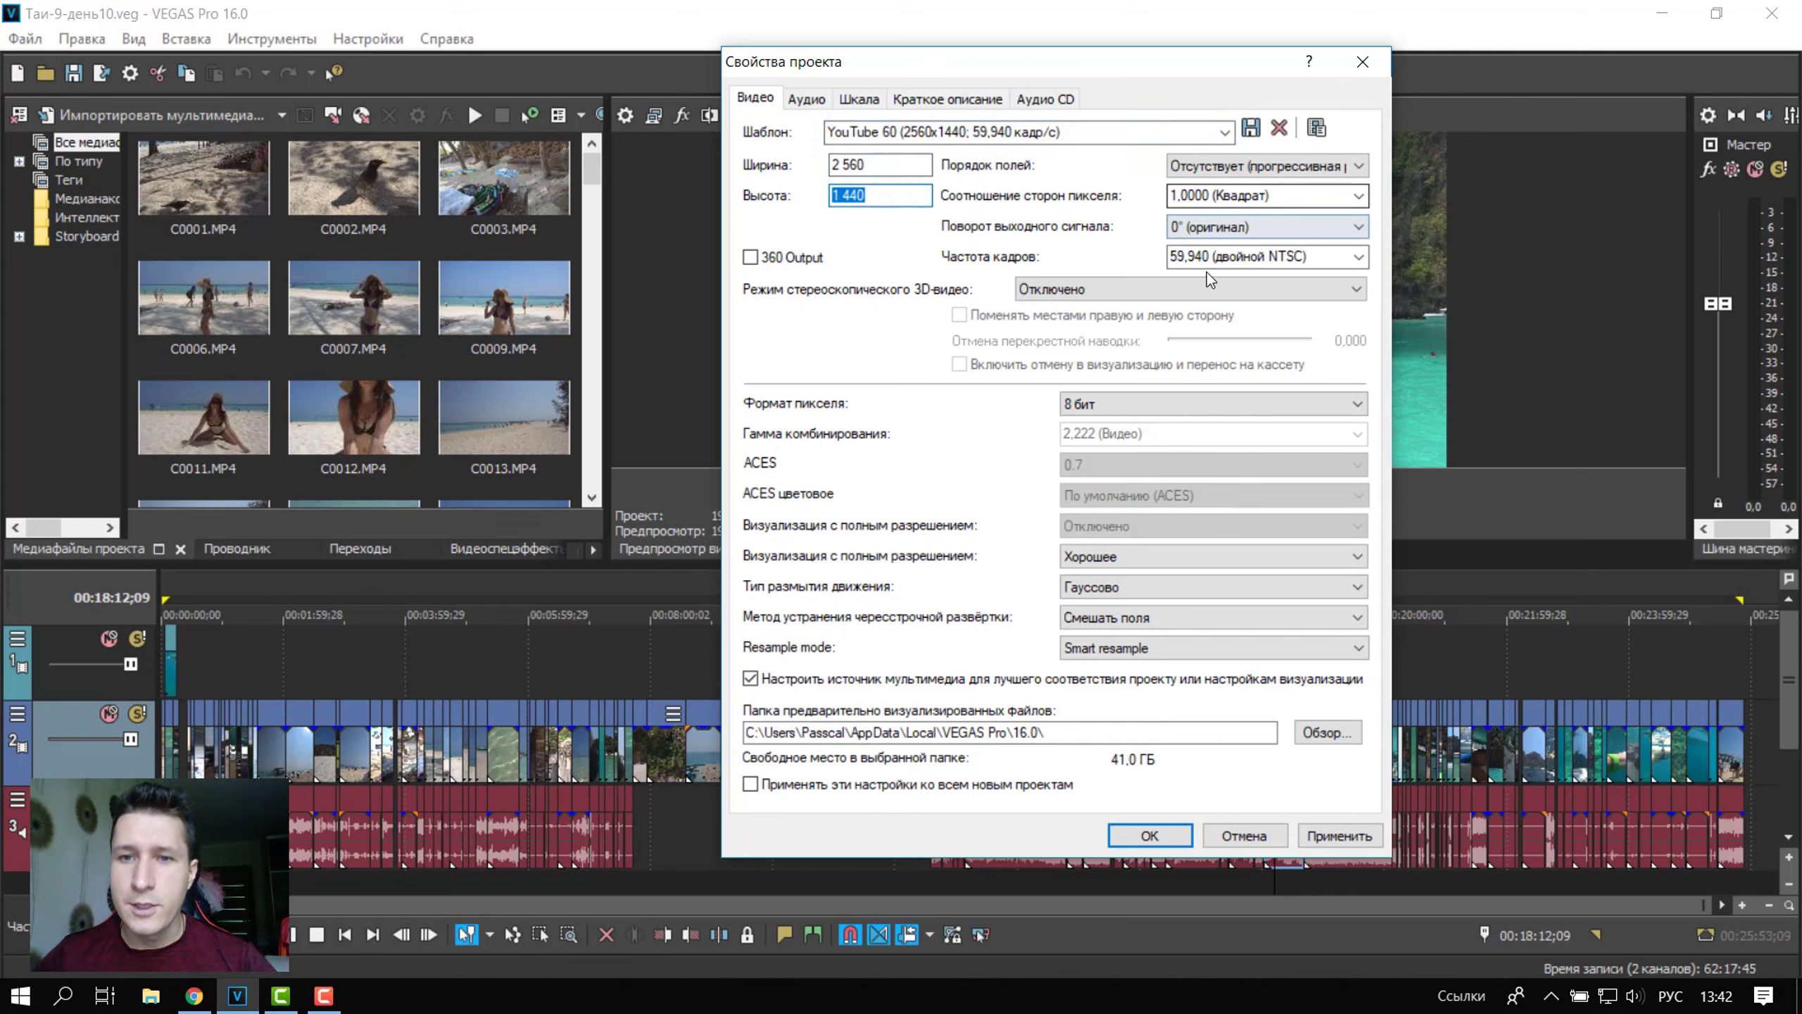
Step: Try the "Наилучшее" full-resolution rendering quality, check the resample mode options and discard the project property changes
{"action": "left_click", "coordinate": [1151, 555]}
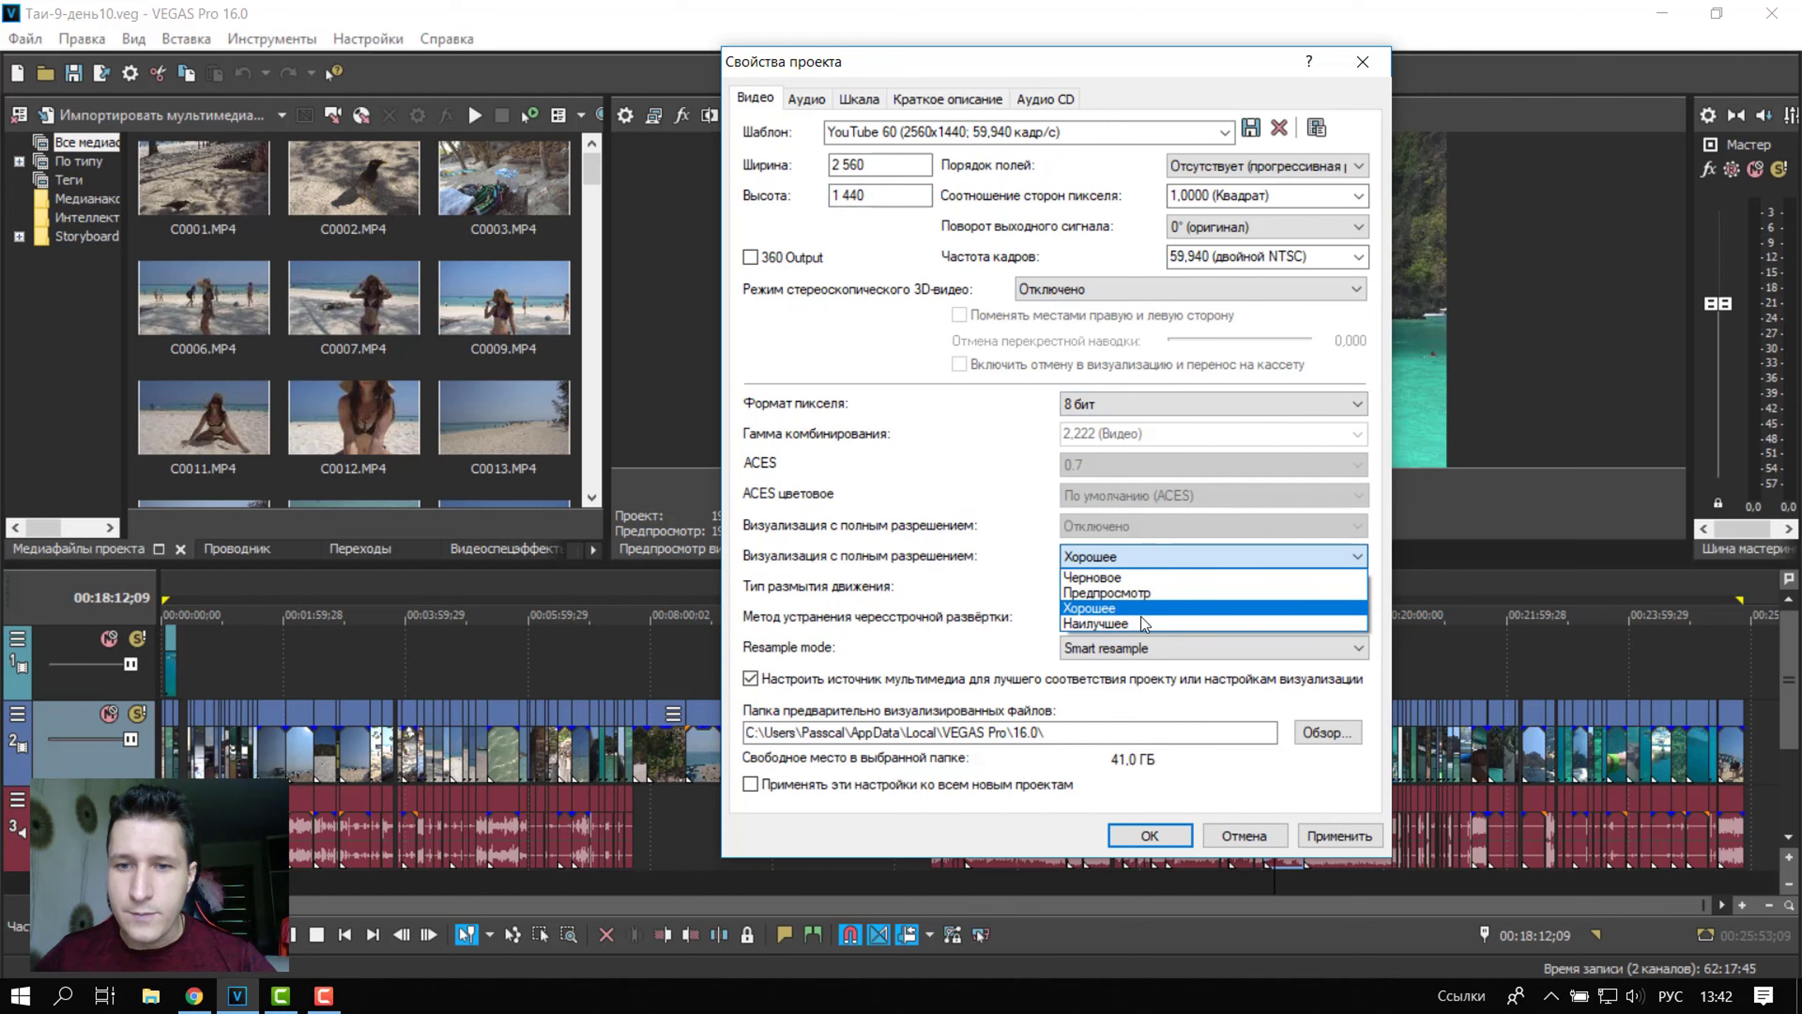
{"action": "left_click", "coordinate": [1141, 623]}
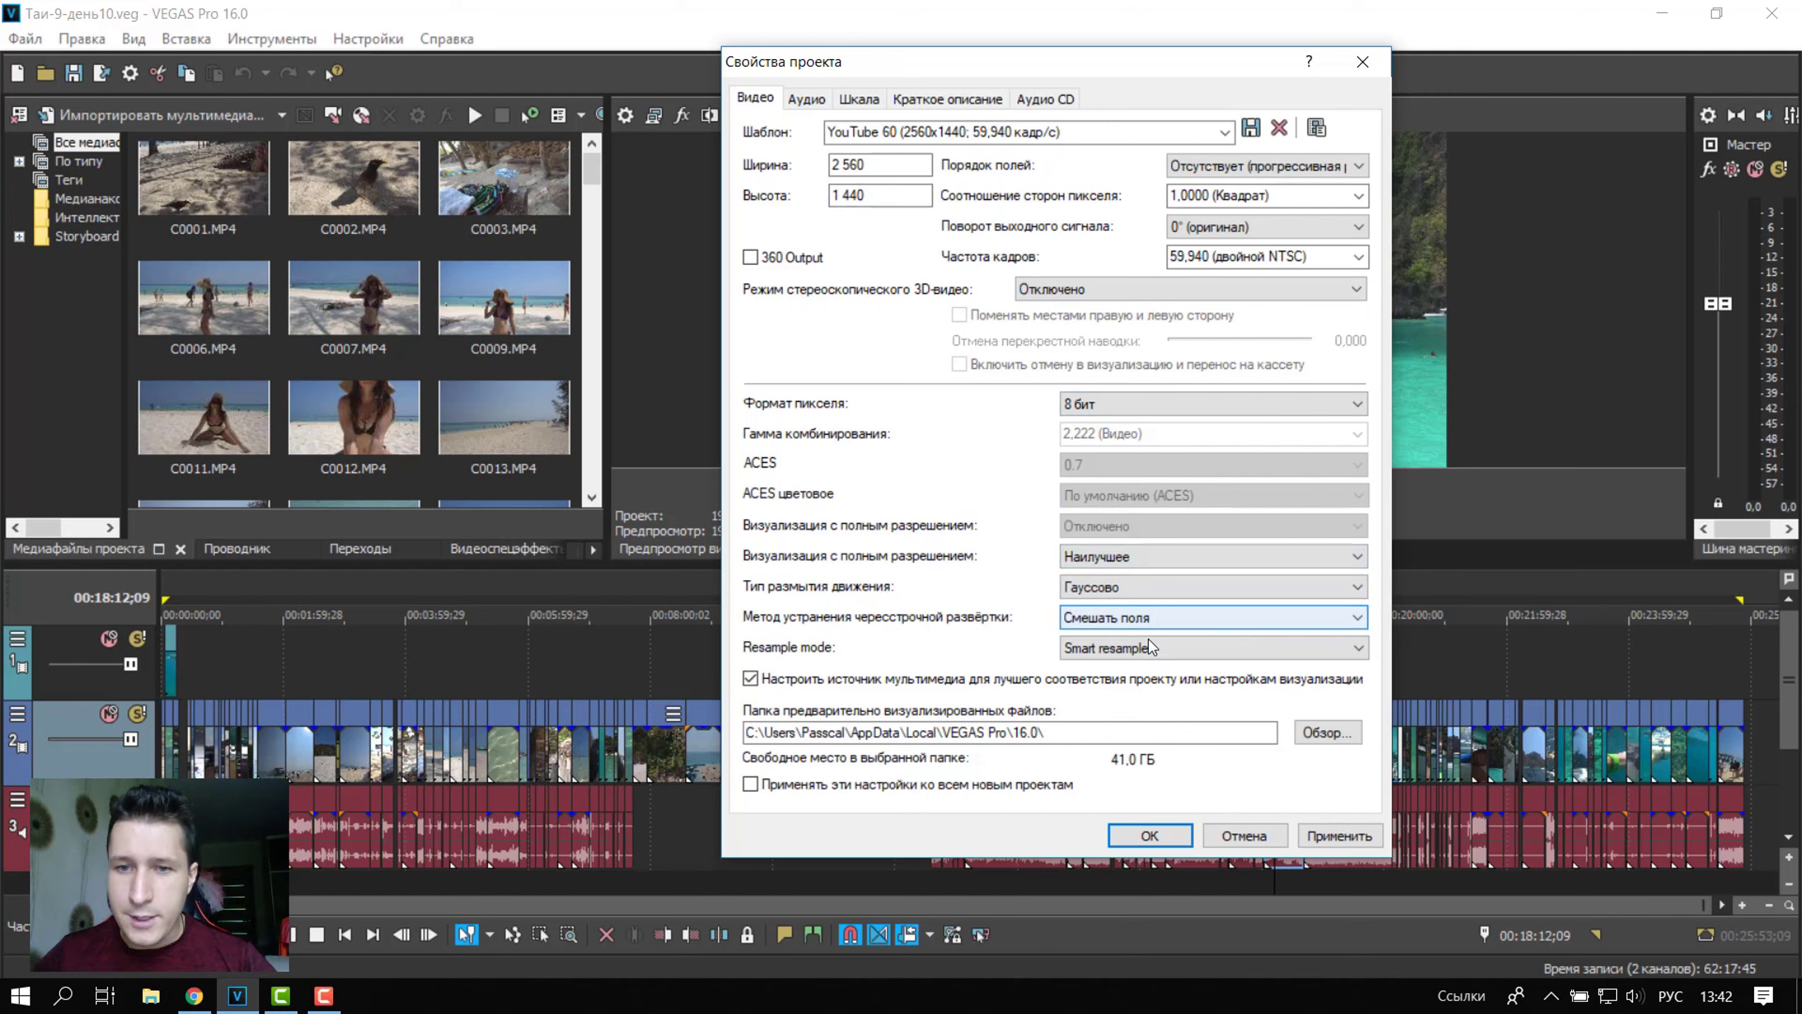
{"action": "left_click", "coordinate": [1149, 647]}
{"action": "left_click", "coordinate": [1137, 702]}
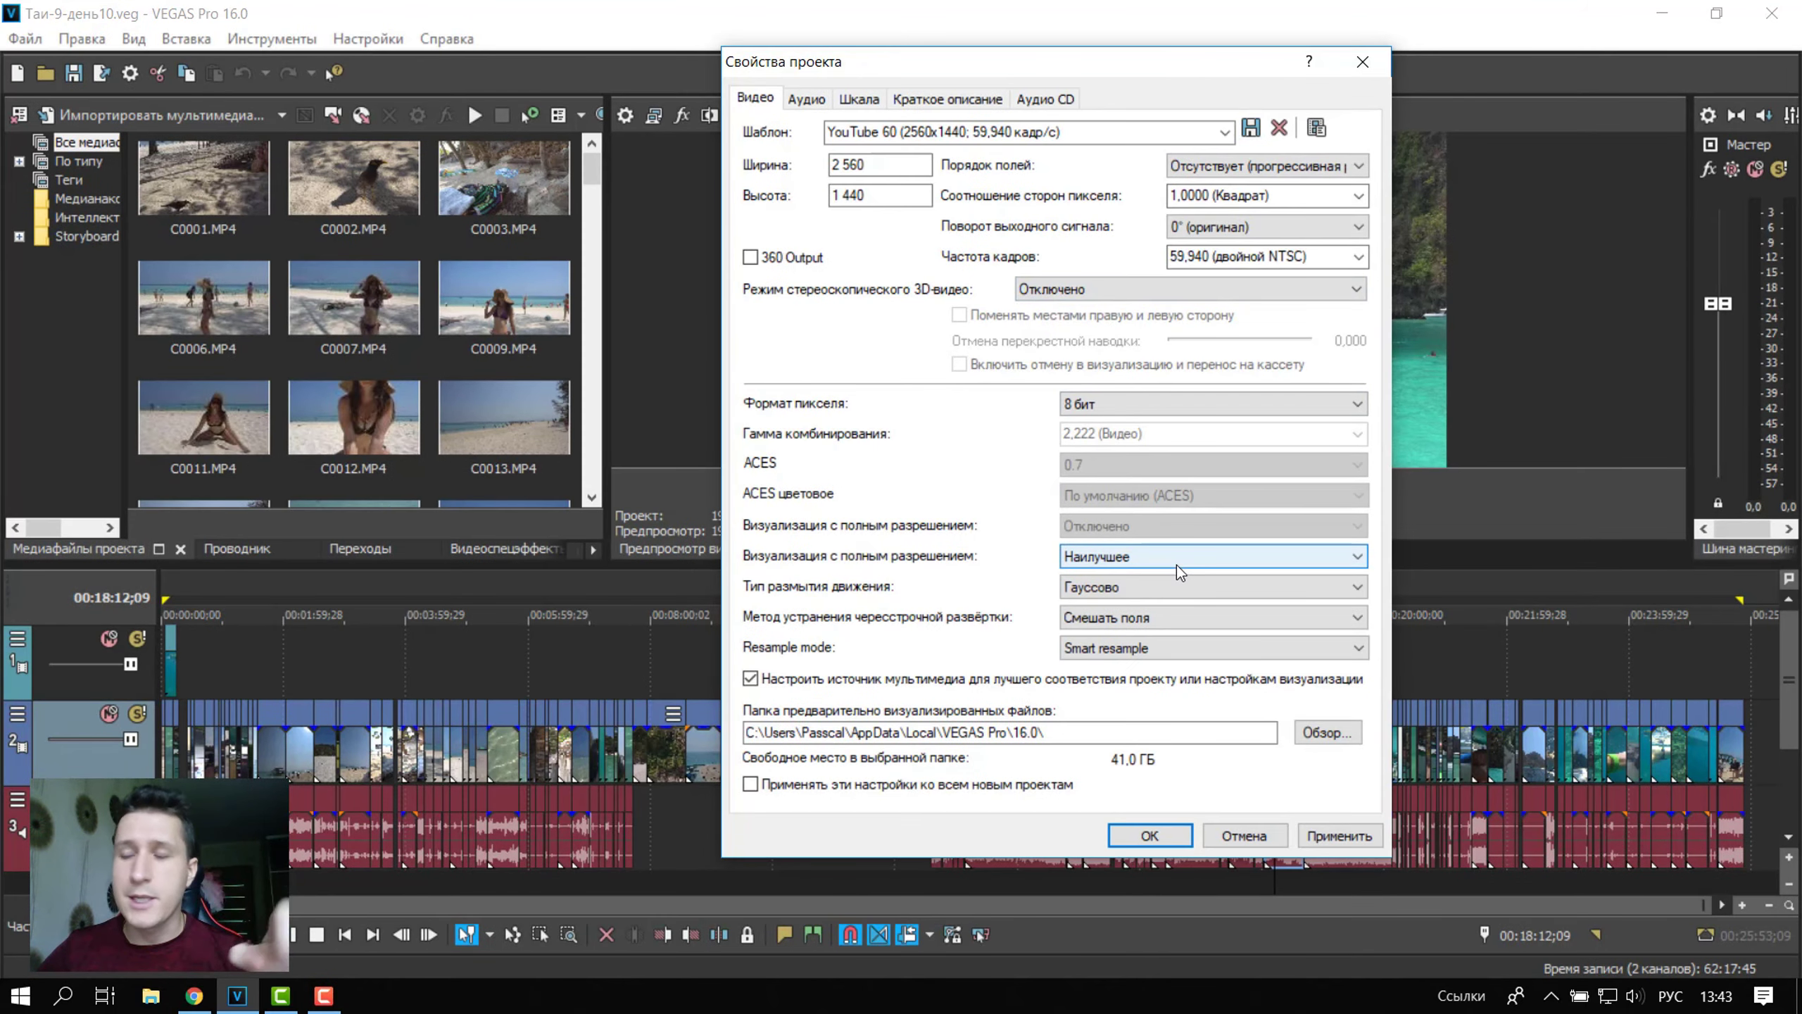
{"action": "left_click", "coordinate": [1247, 840]}
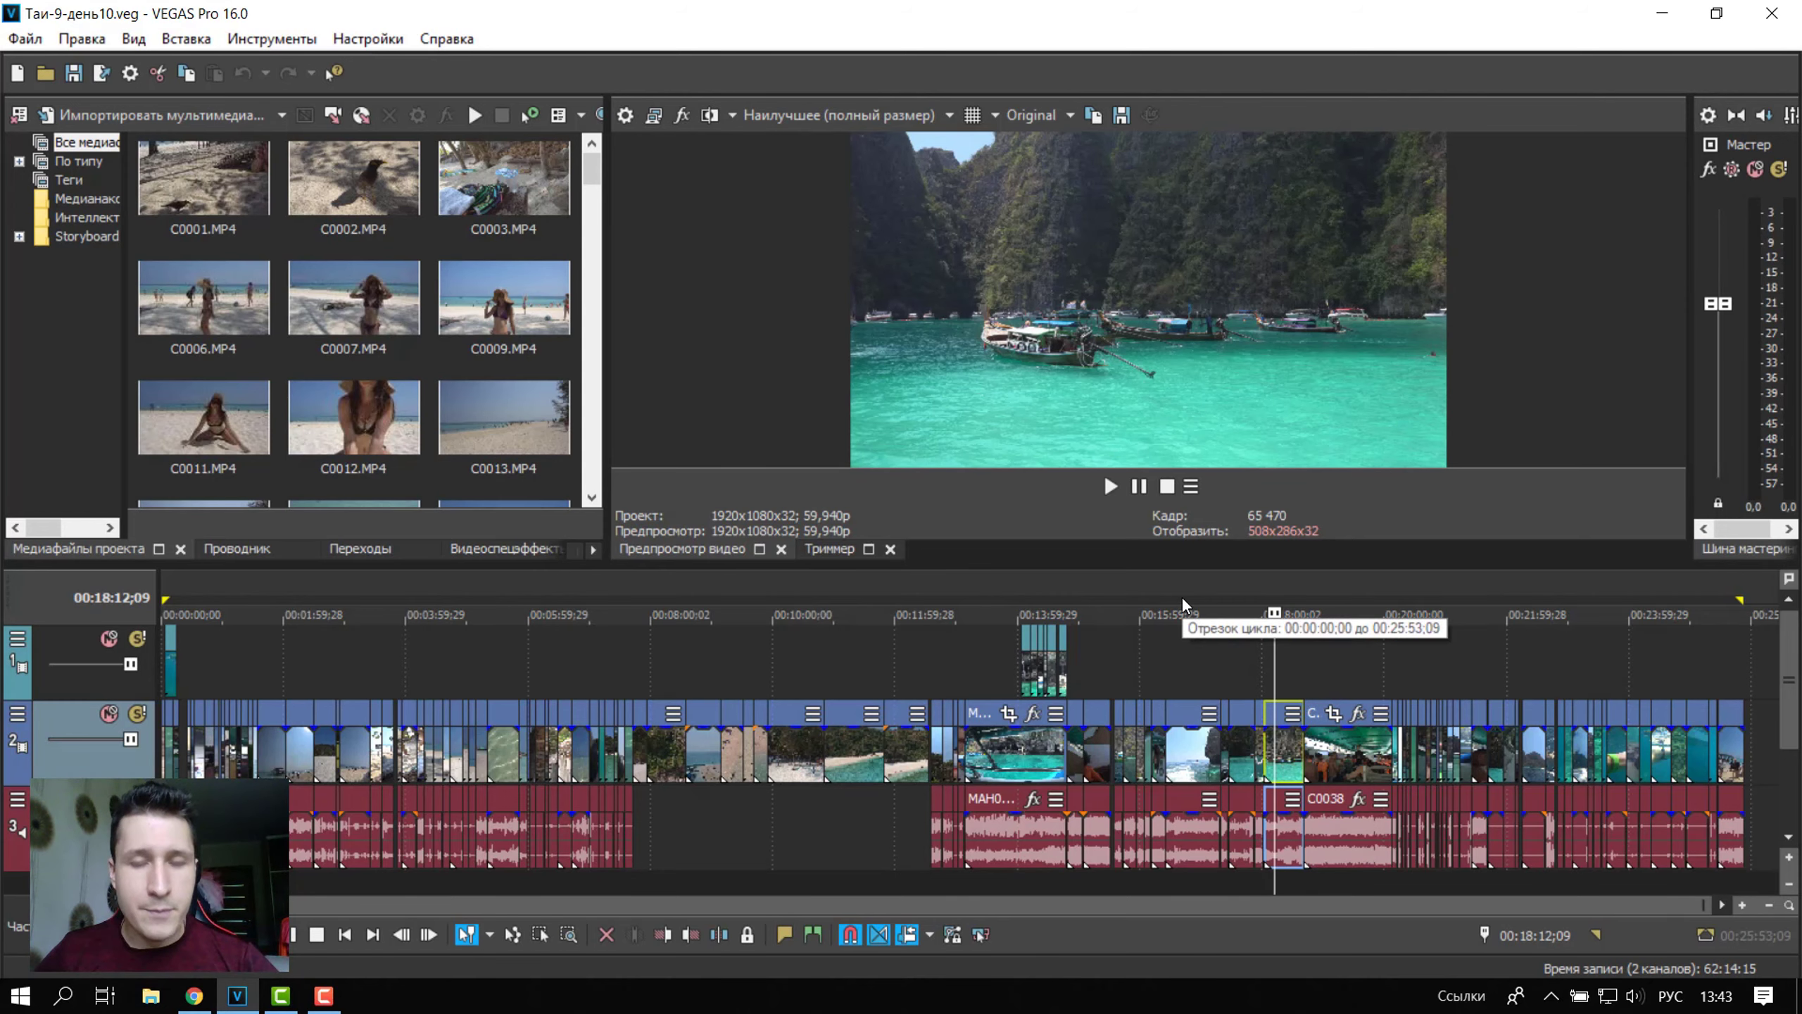
Step: Examine the custom settings of the "YouTube 2к 1440p 59,94 (58-70 NVidia NVENC)" render template and close them
{"action": "left_click", "coordinate": [102, 74]}
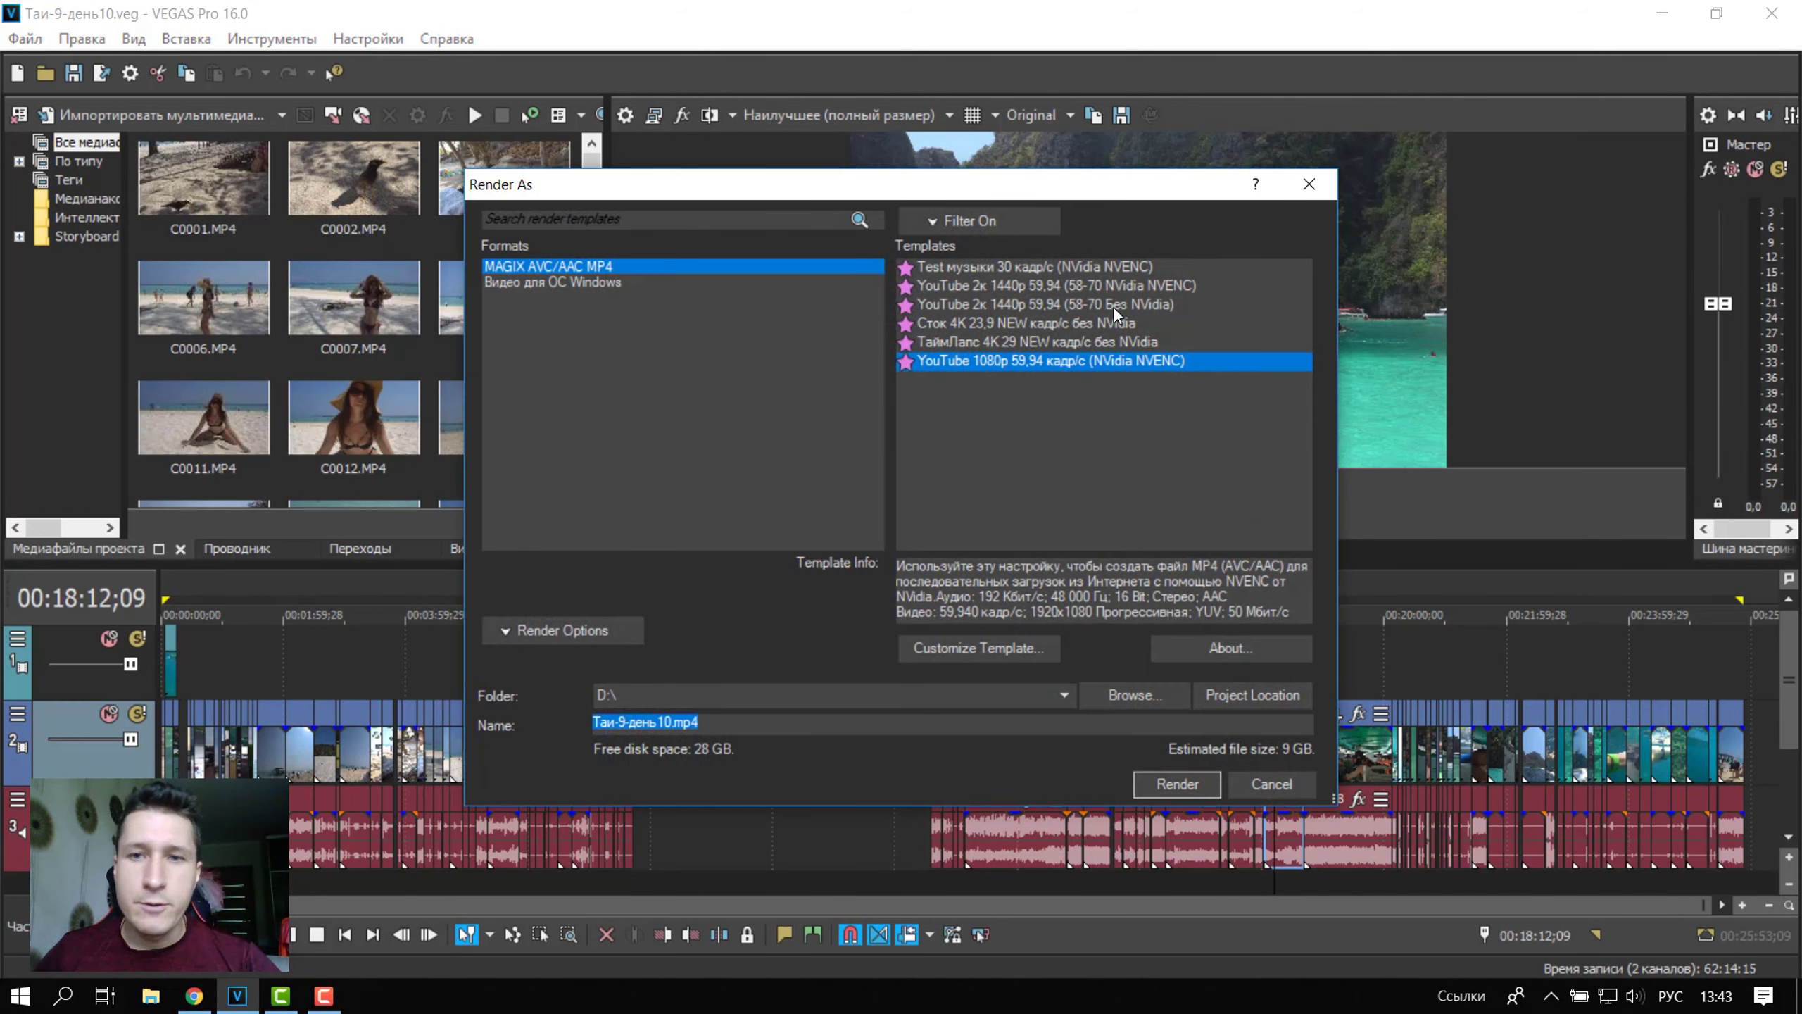
{"action": "left_click", "coordinate": [1095, 286]}
{"action": "left_click", "coordinate": [1013, 650]}
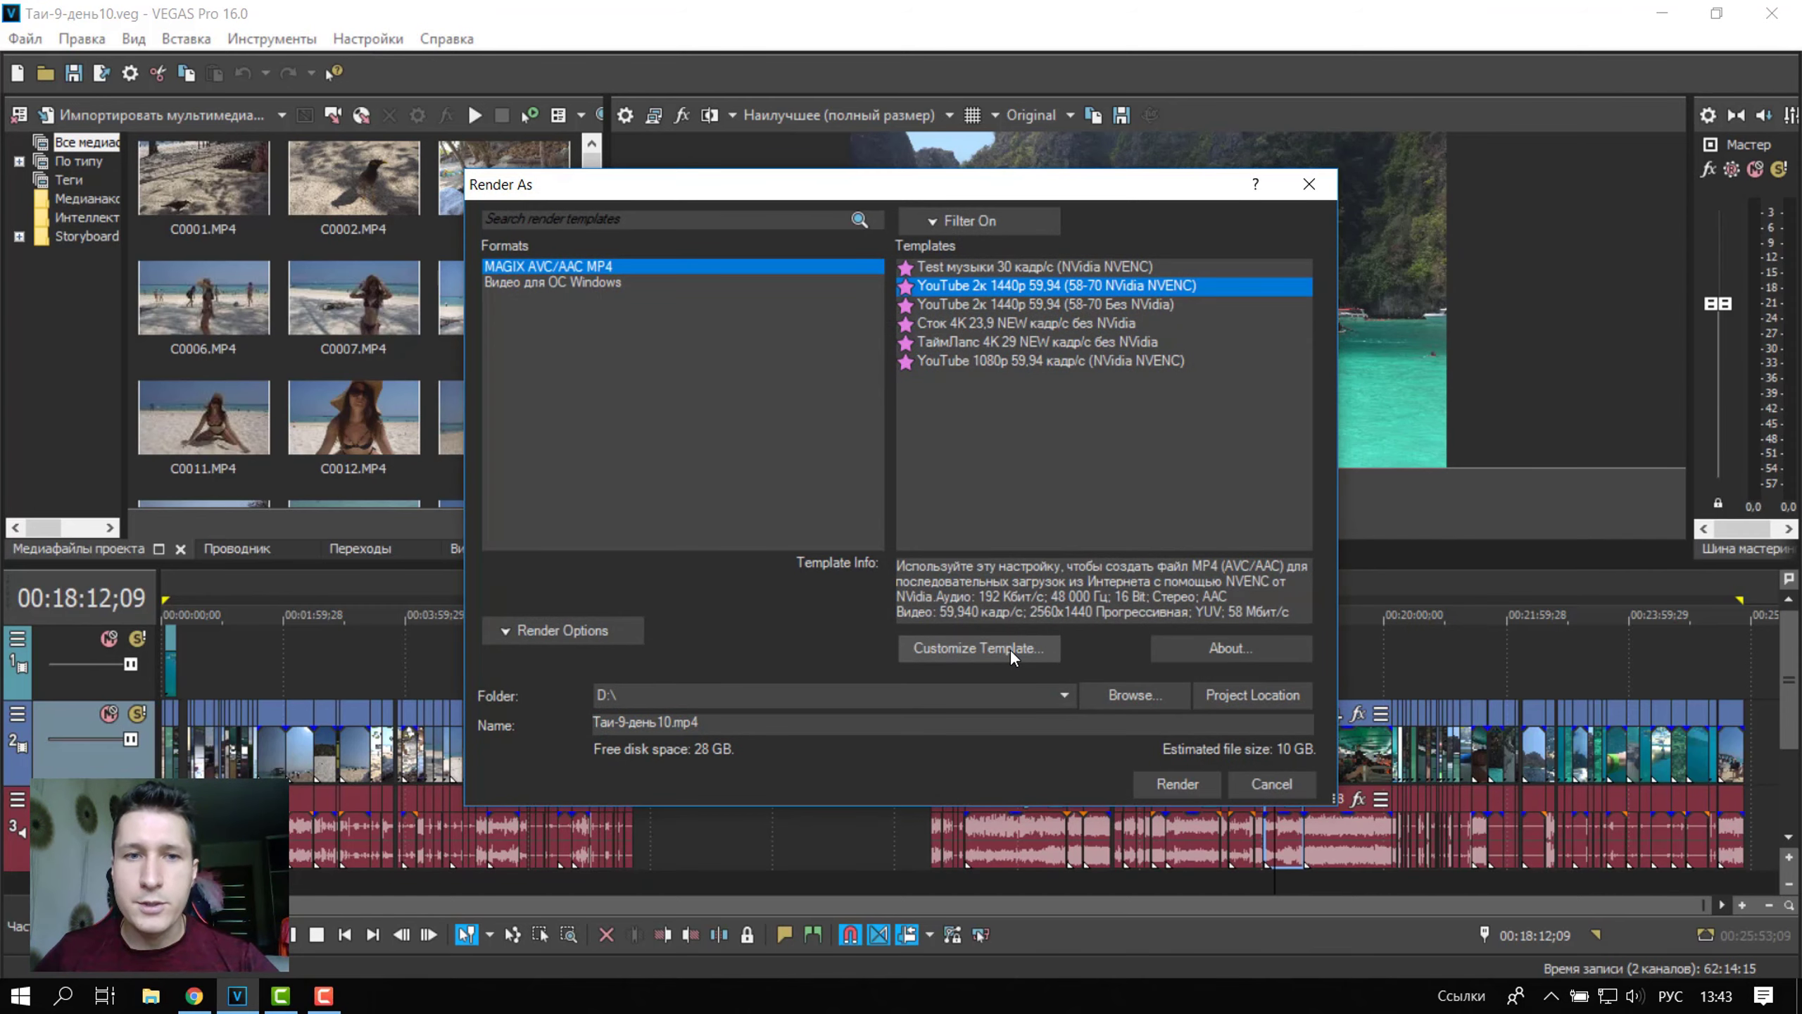
{"action": "left_click_drag", "start_coordinate": [854, 74], "coordinate": [1042, 74]}
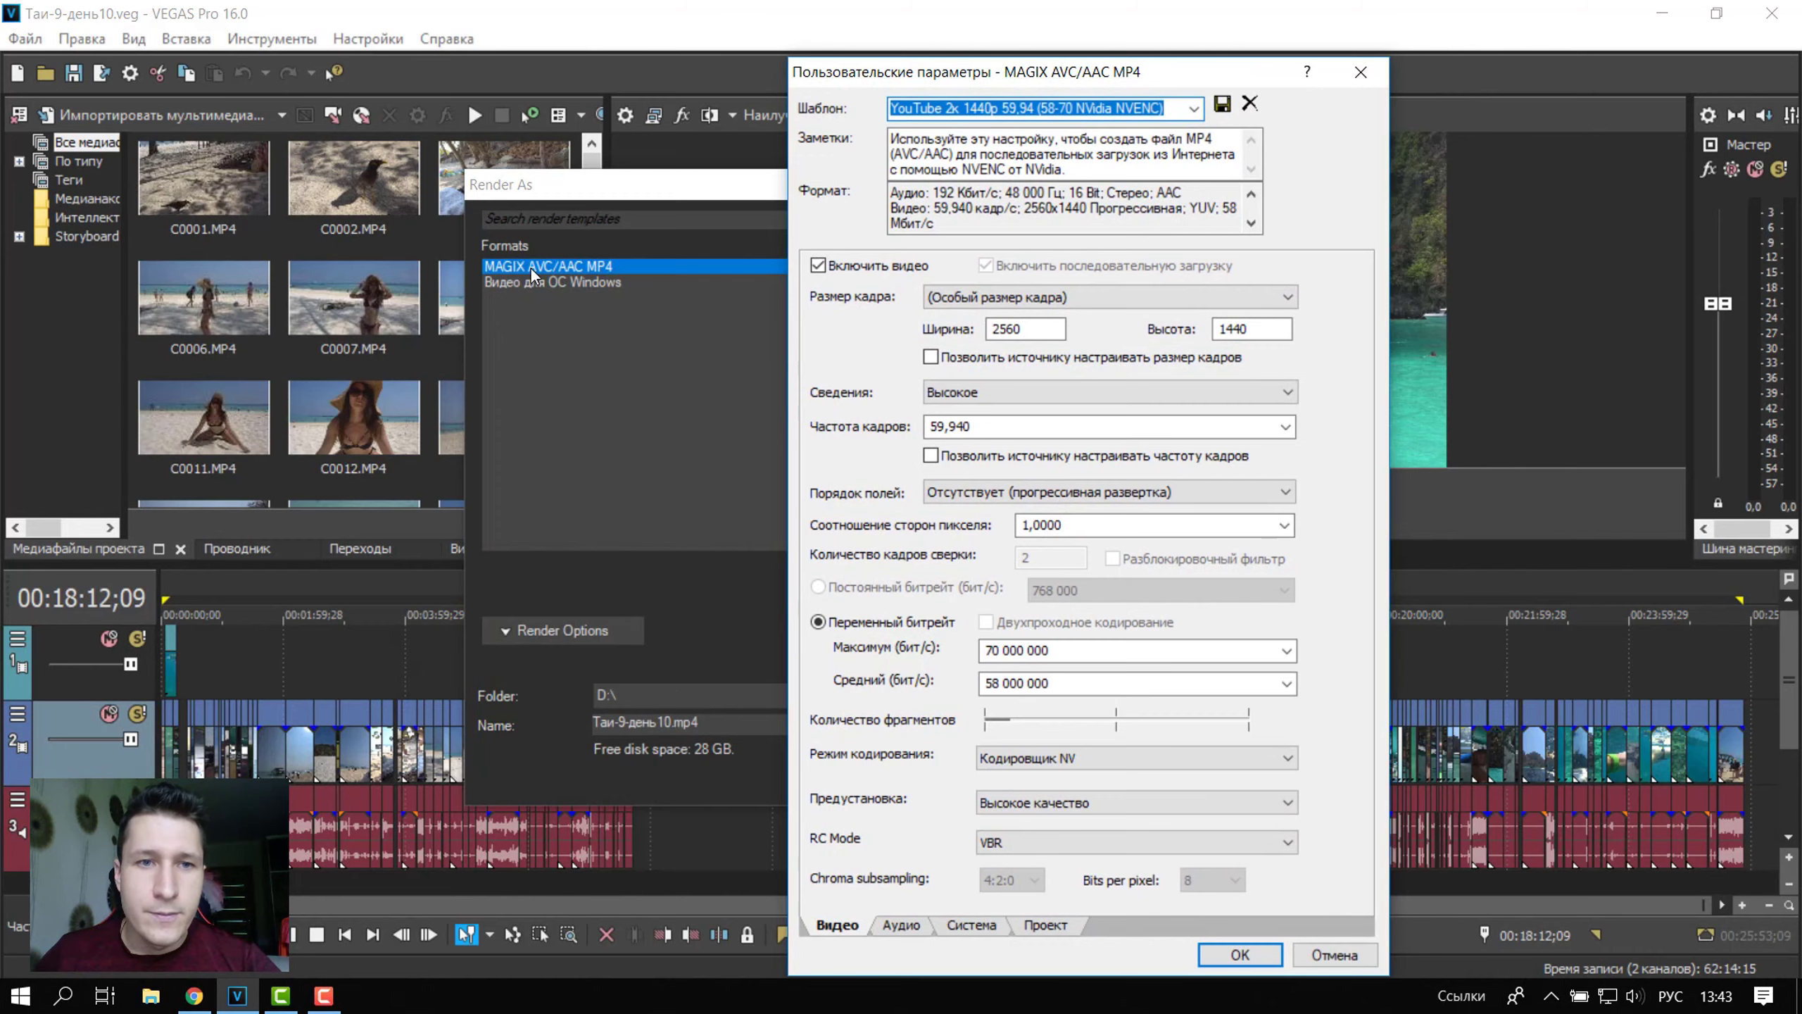
{"action": "left_click_drag", "start_coordinate": [1040, 75], "coordinate": [1303, 346]}
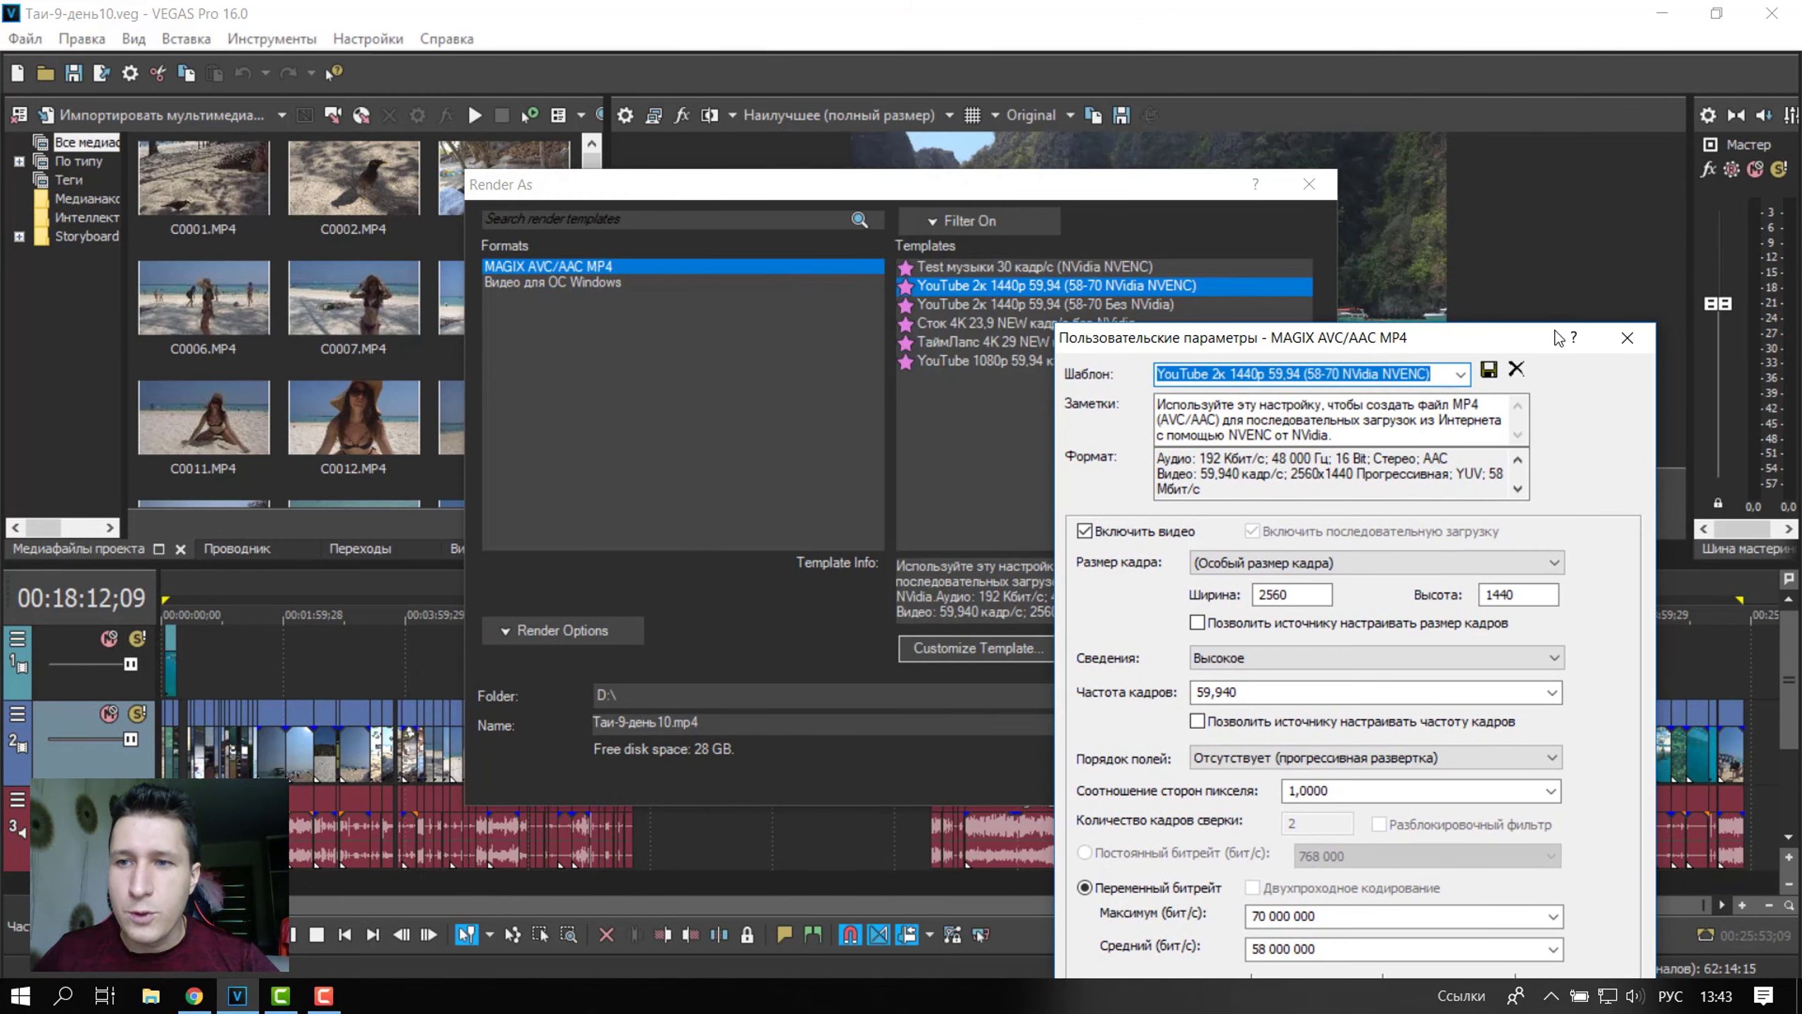
{"action": "left_click", "coordinate": [1627, 338]}
Step: Show all render templates instead of favorites only and inspect the settings of "Интернет 4K 2160p 25 кадр/с (NVIDIA NVENC)"
{"action": "left_click", "coordinate": [982, 223]}
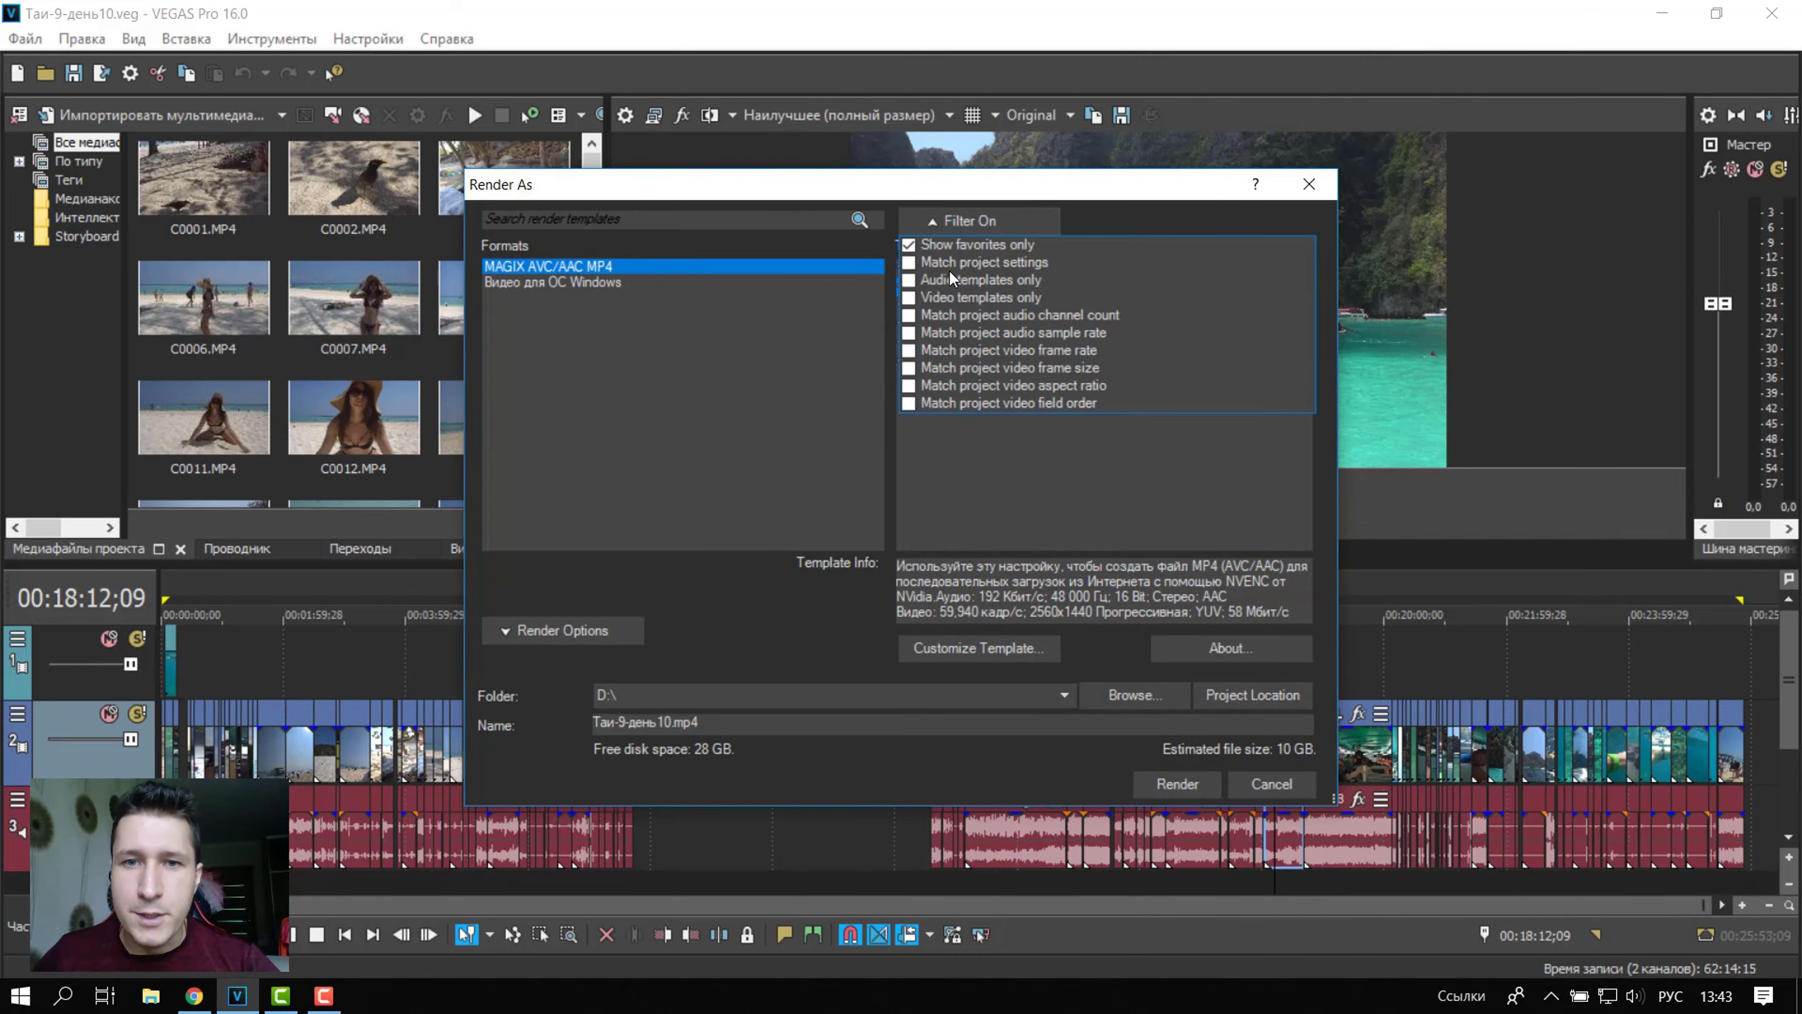
{"action": "left_click", "coordinate": [910, 245]}
{"action": "left_click", "coordinate": [991, 467]}
{"action": "scroll", "coordinate": [992, 467], "scroll_direction": "down", "scroll_amount": 4}
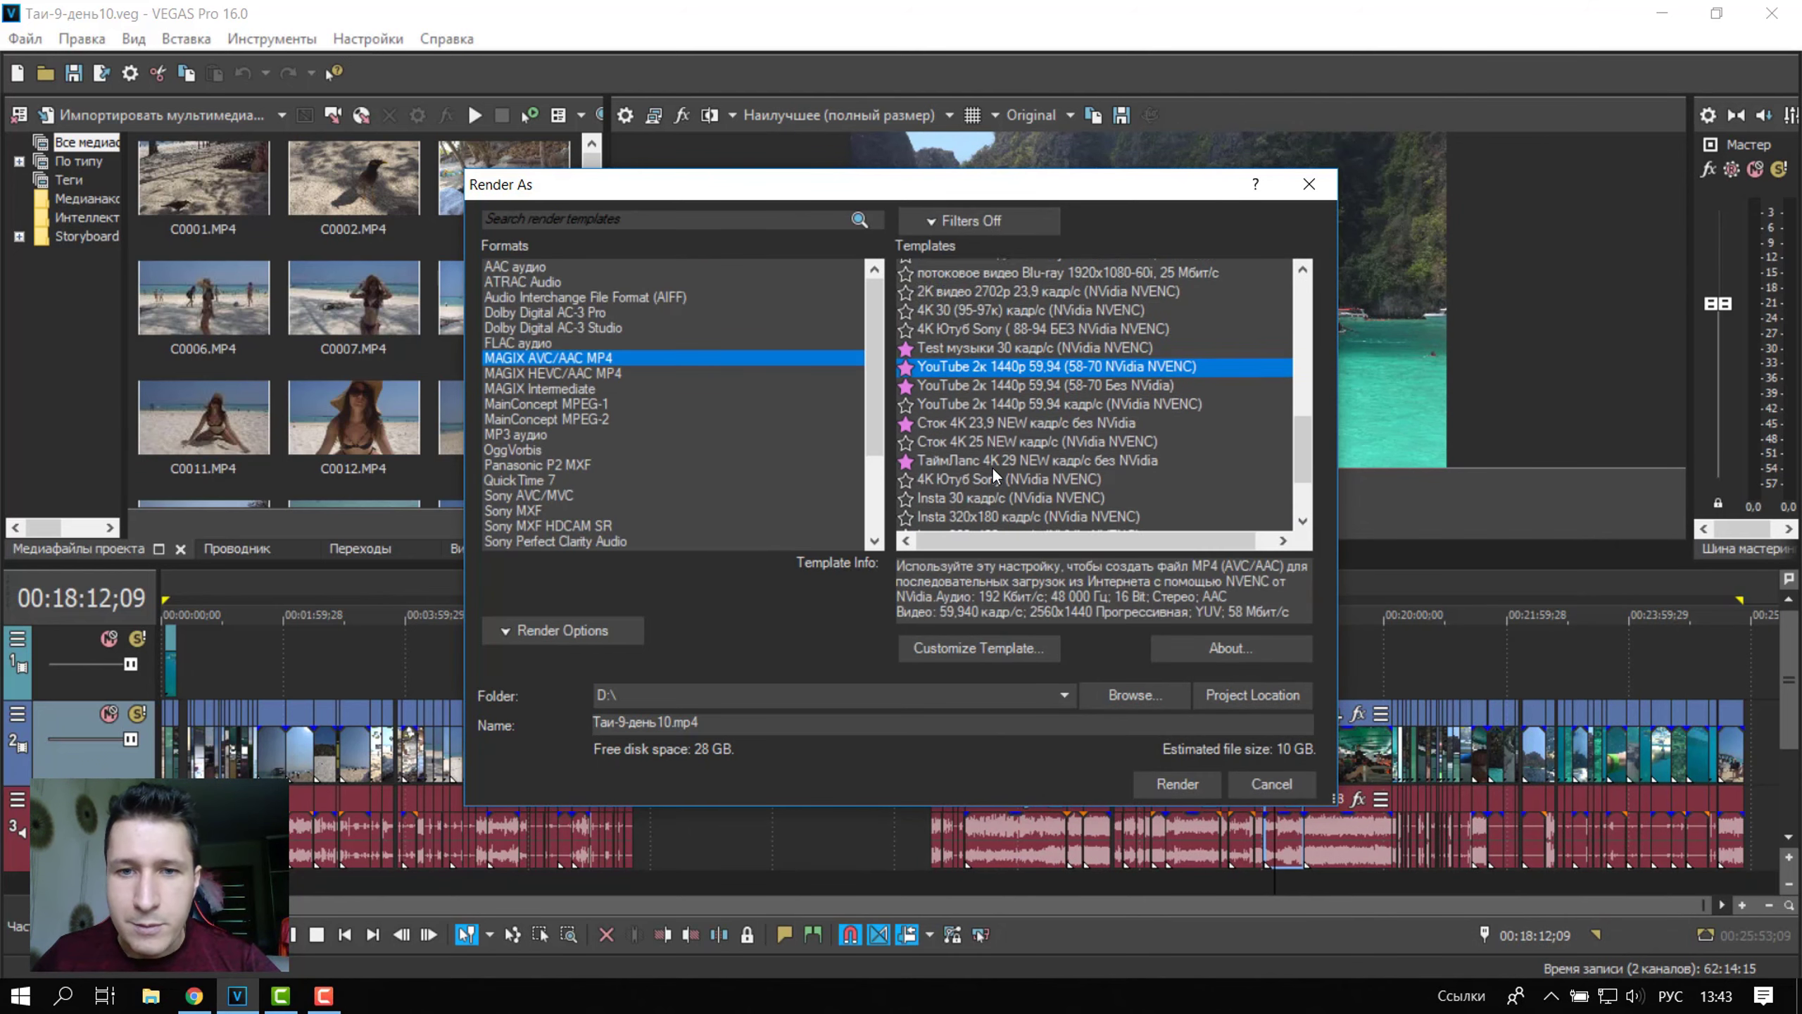
{"action": "scroll", "coordinate": [979, 412], "scroll_direction": "up", "scroll_amount": 1}
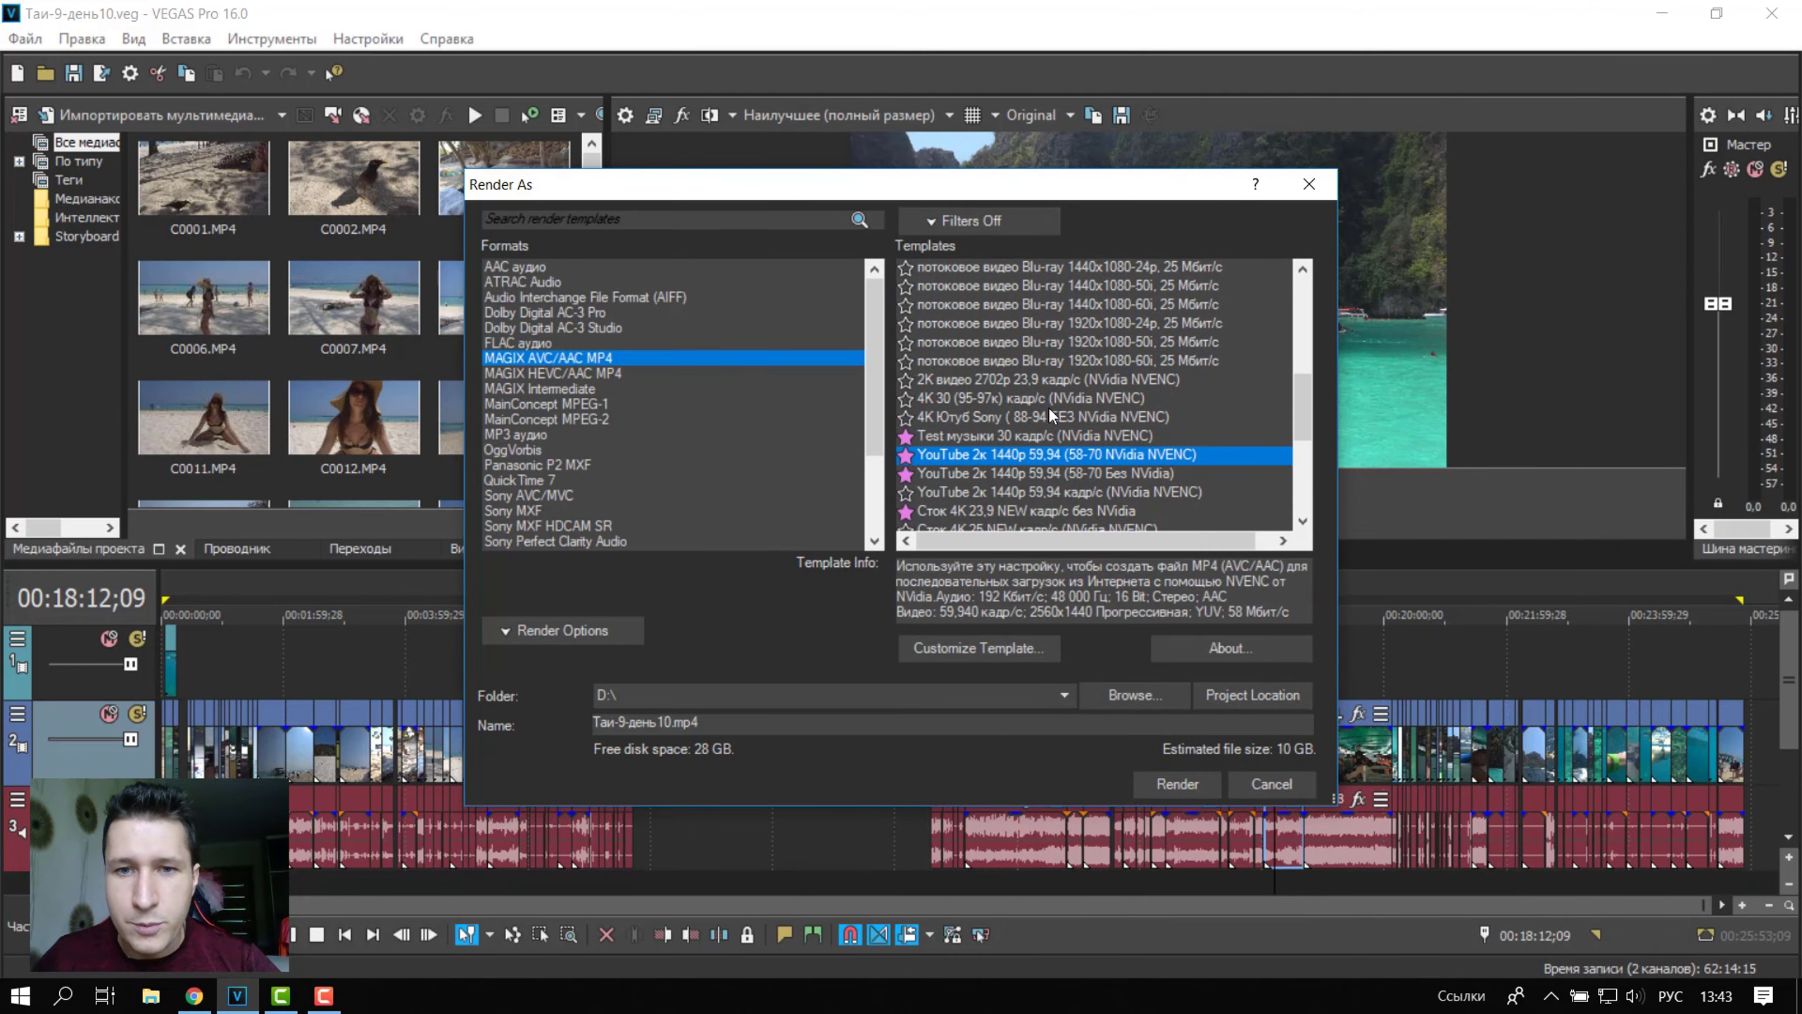
{"action": "scroll", "coordinate": [1044, 408], "scroll_direction": "up", "scroll_amount": 5}
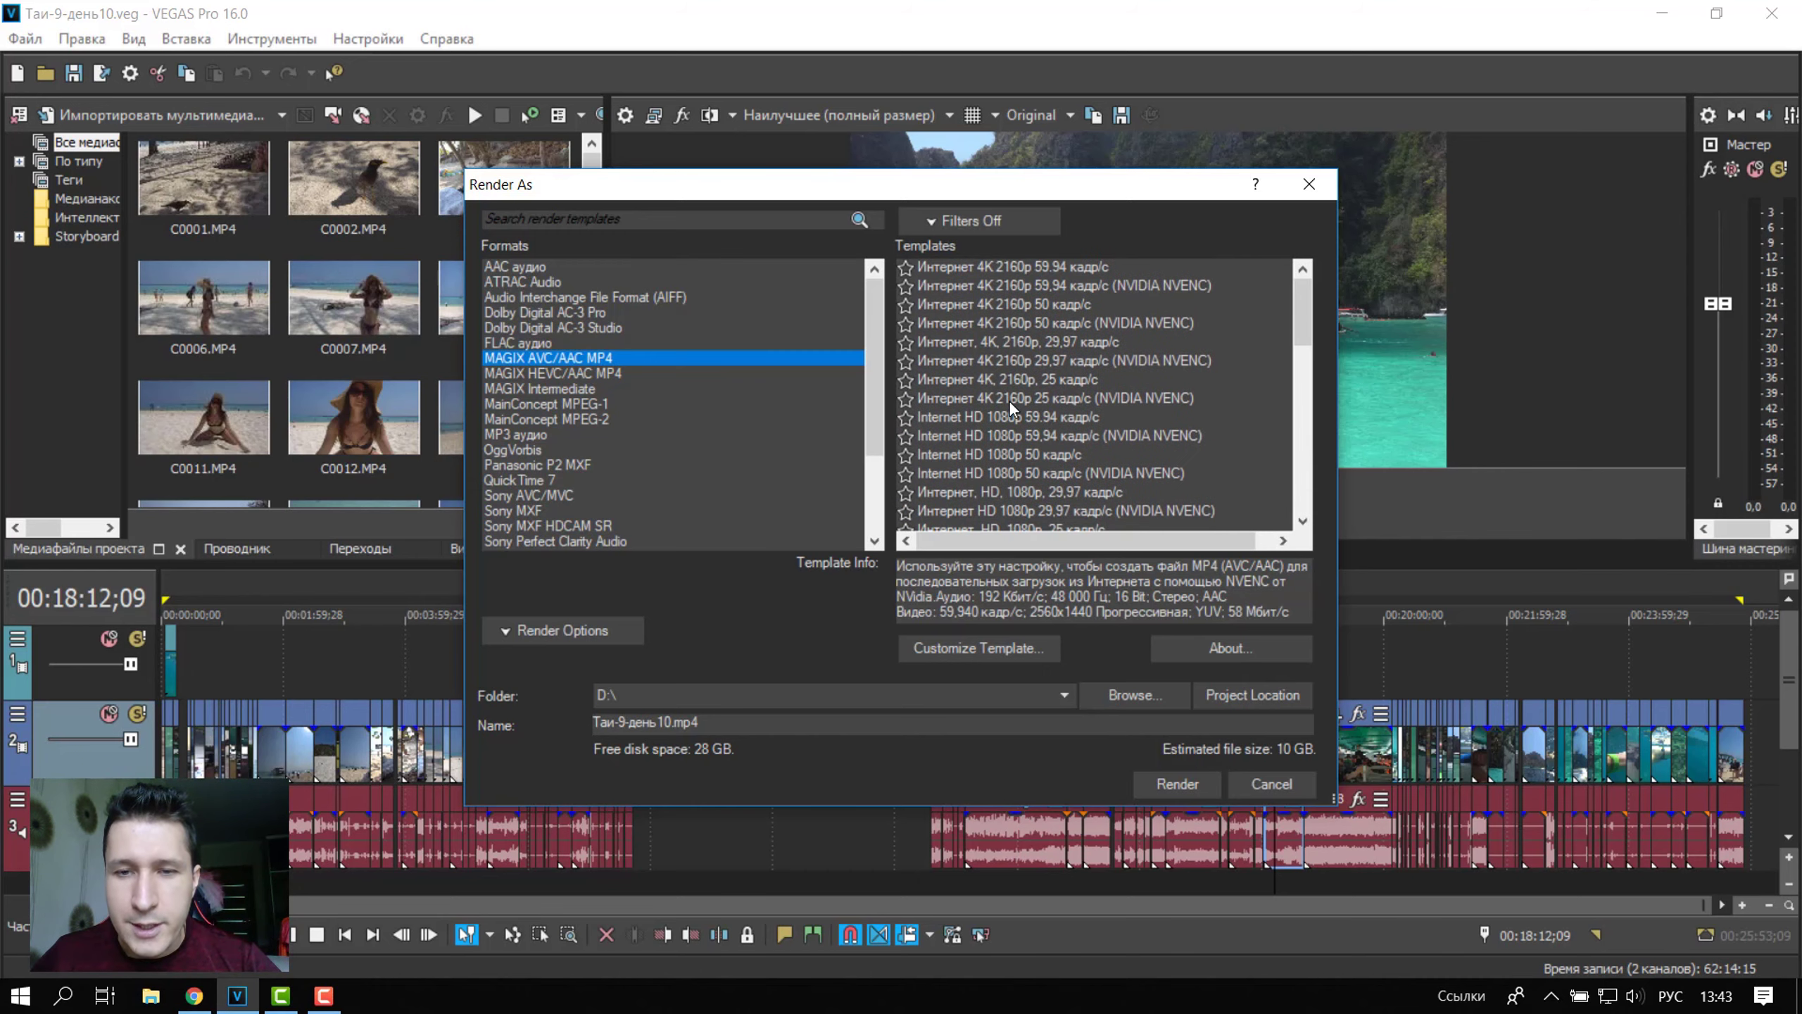
{"action": "left_click", "coordinate": [1010, 399]}
{"action": "left_click", "coordinate": [986, 647]}
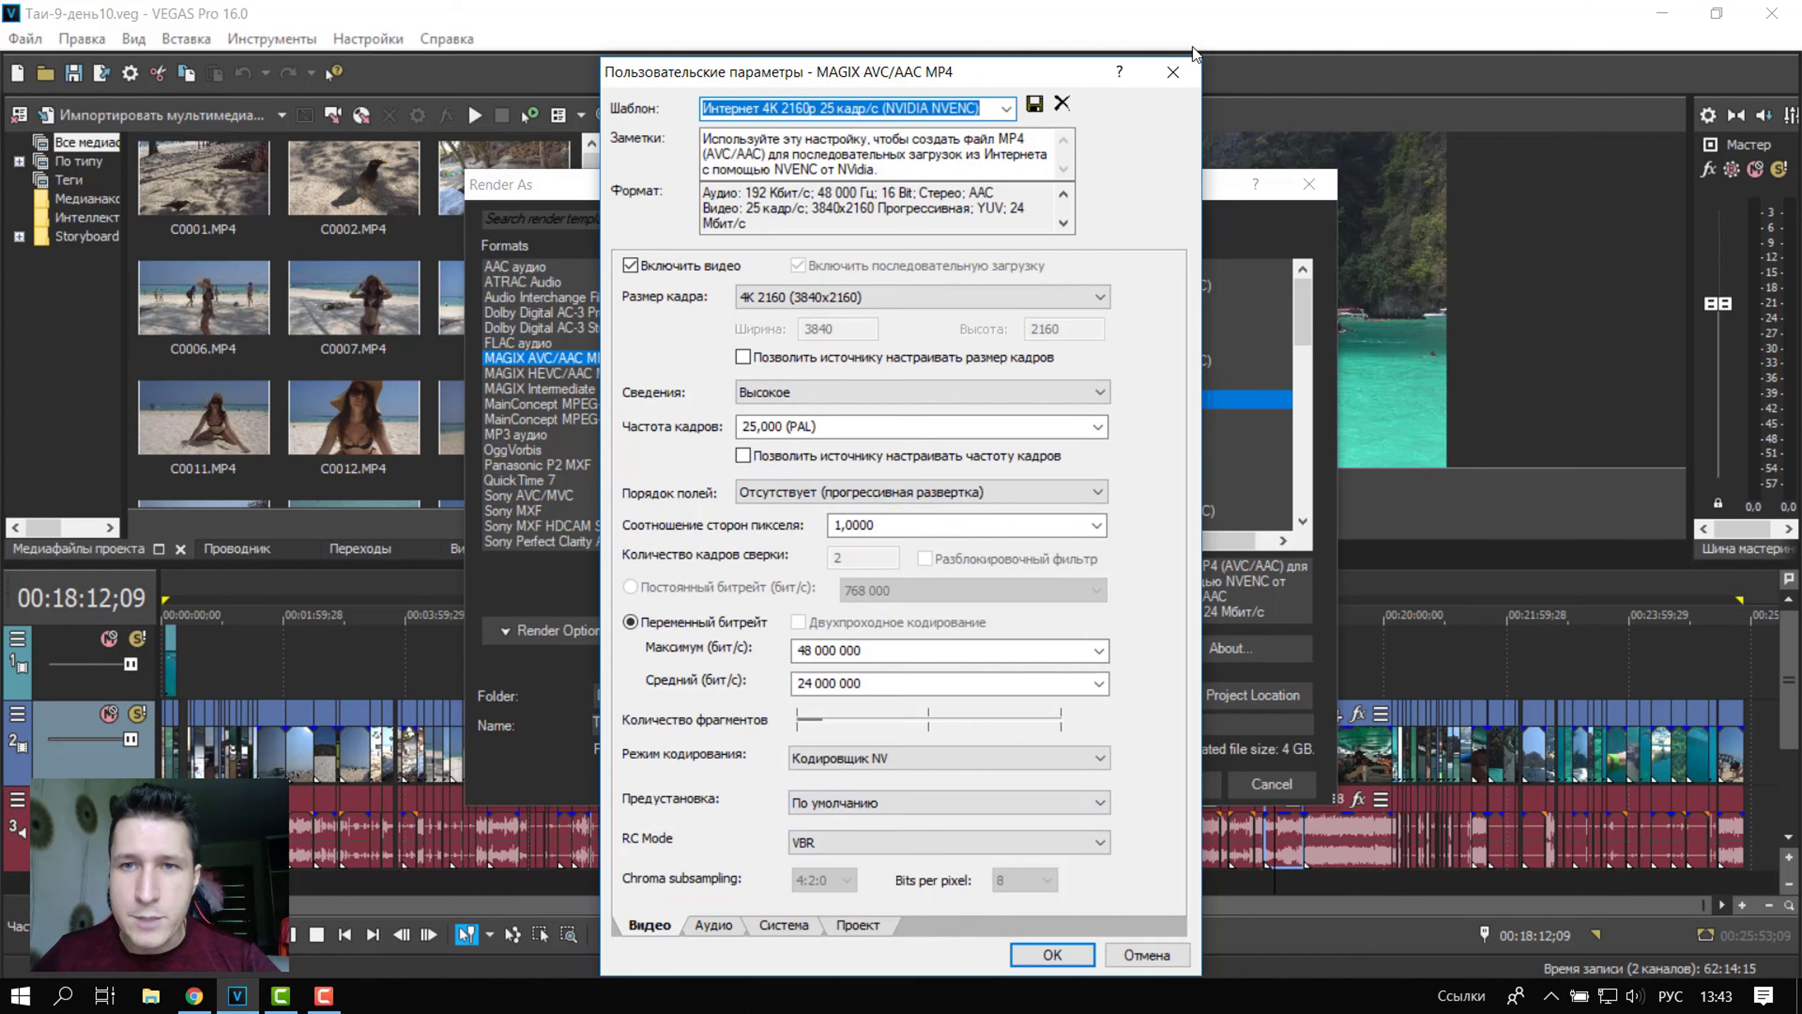
{"action": "left_click", "coordinate": [1173, 72]}
Step: Limit the render templates to favorites and open the settings of "YouTube 2к 1440p 59,94 (58-70 NVidia NVENC)"
{"action": "left_click", "coordinate": [922, 226]}
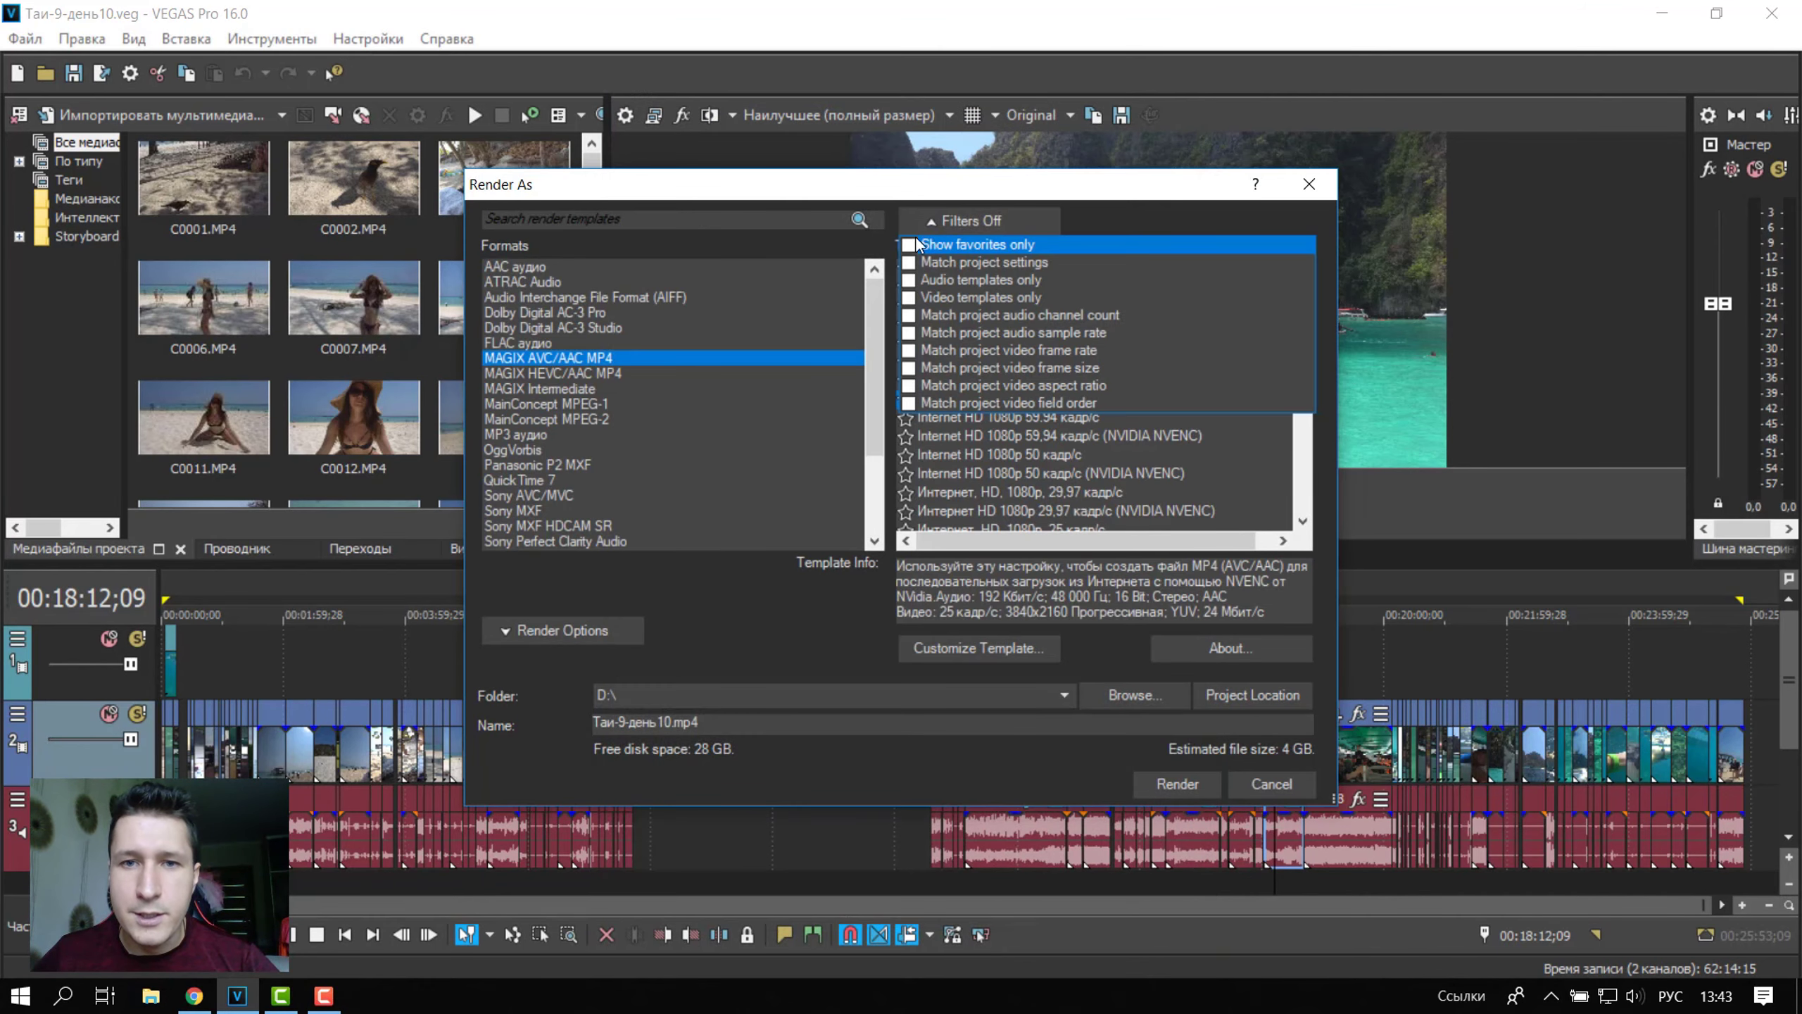
{"action": "left_click", "coordinate": [916, 244]}
{"action": "left_click", "coordinate": [977, 292]}
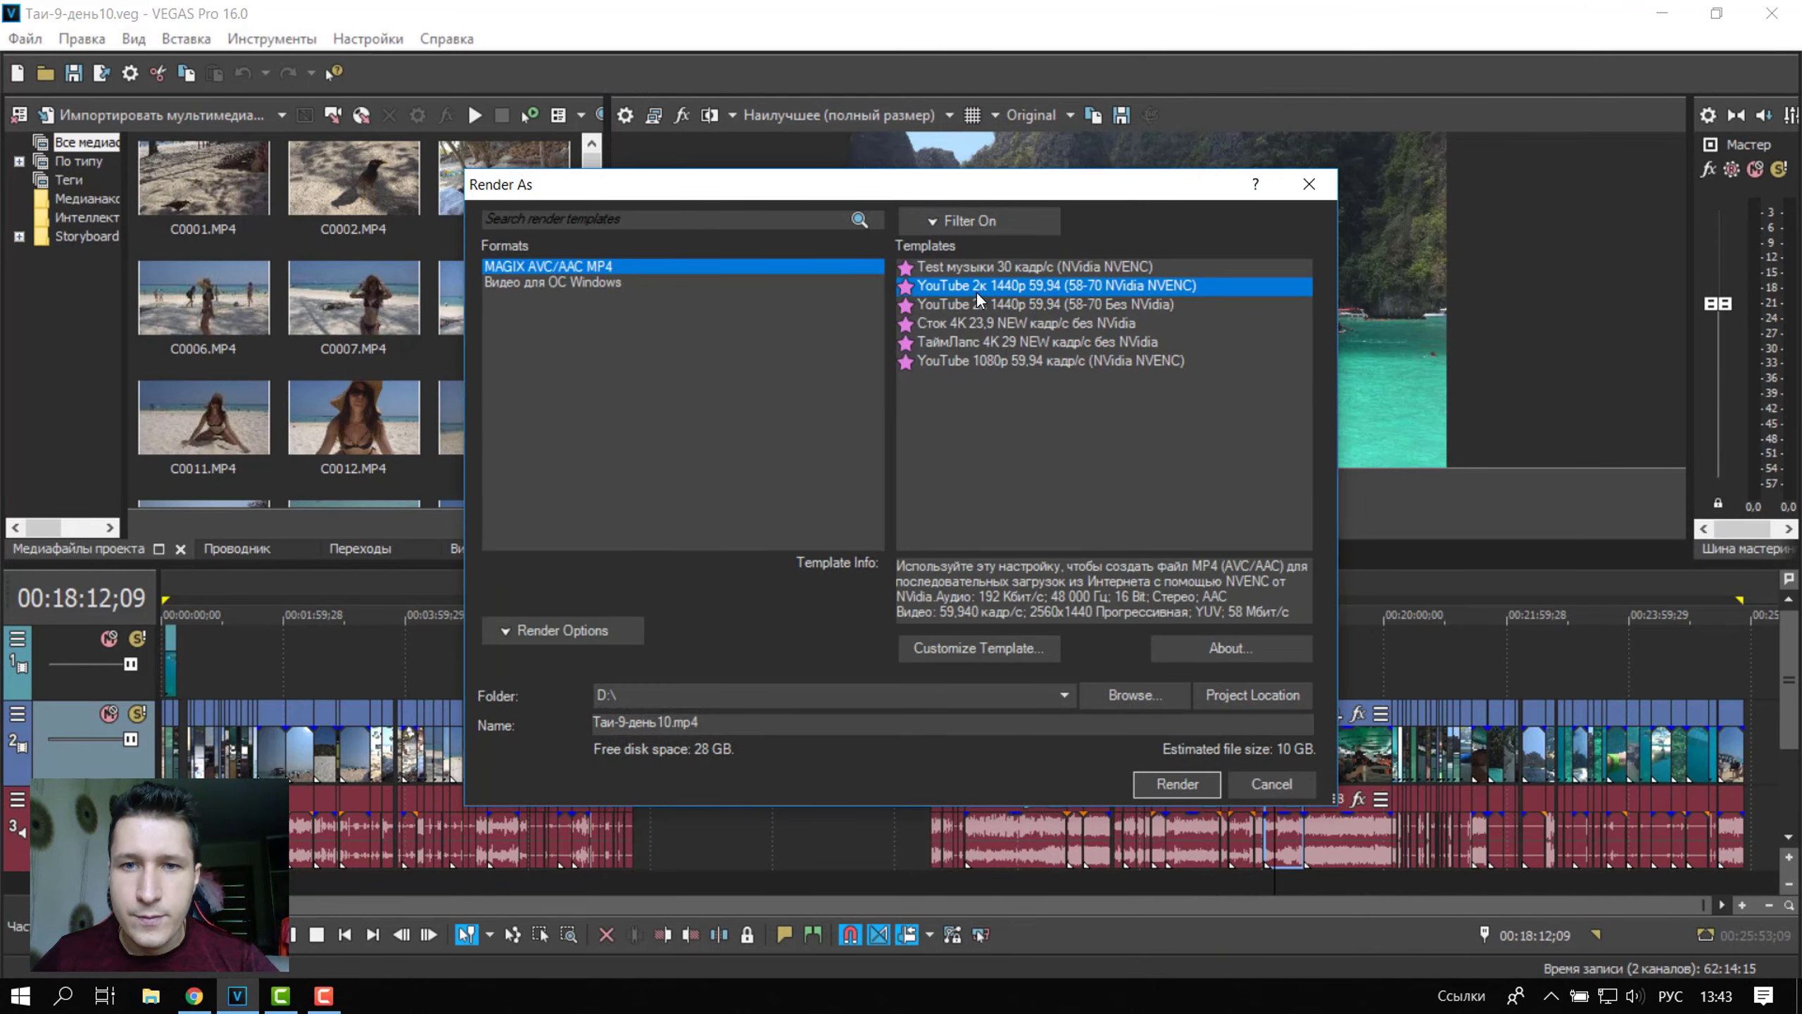
{"action": "left_click", "coordinate": [1028, 640]}
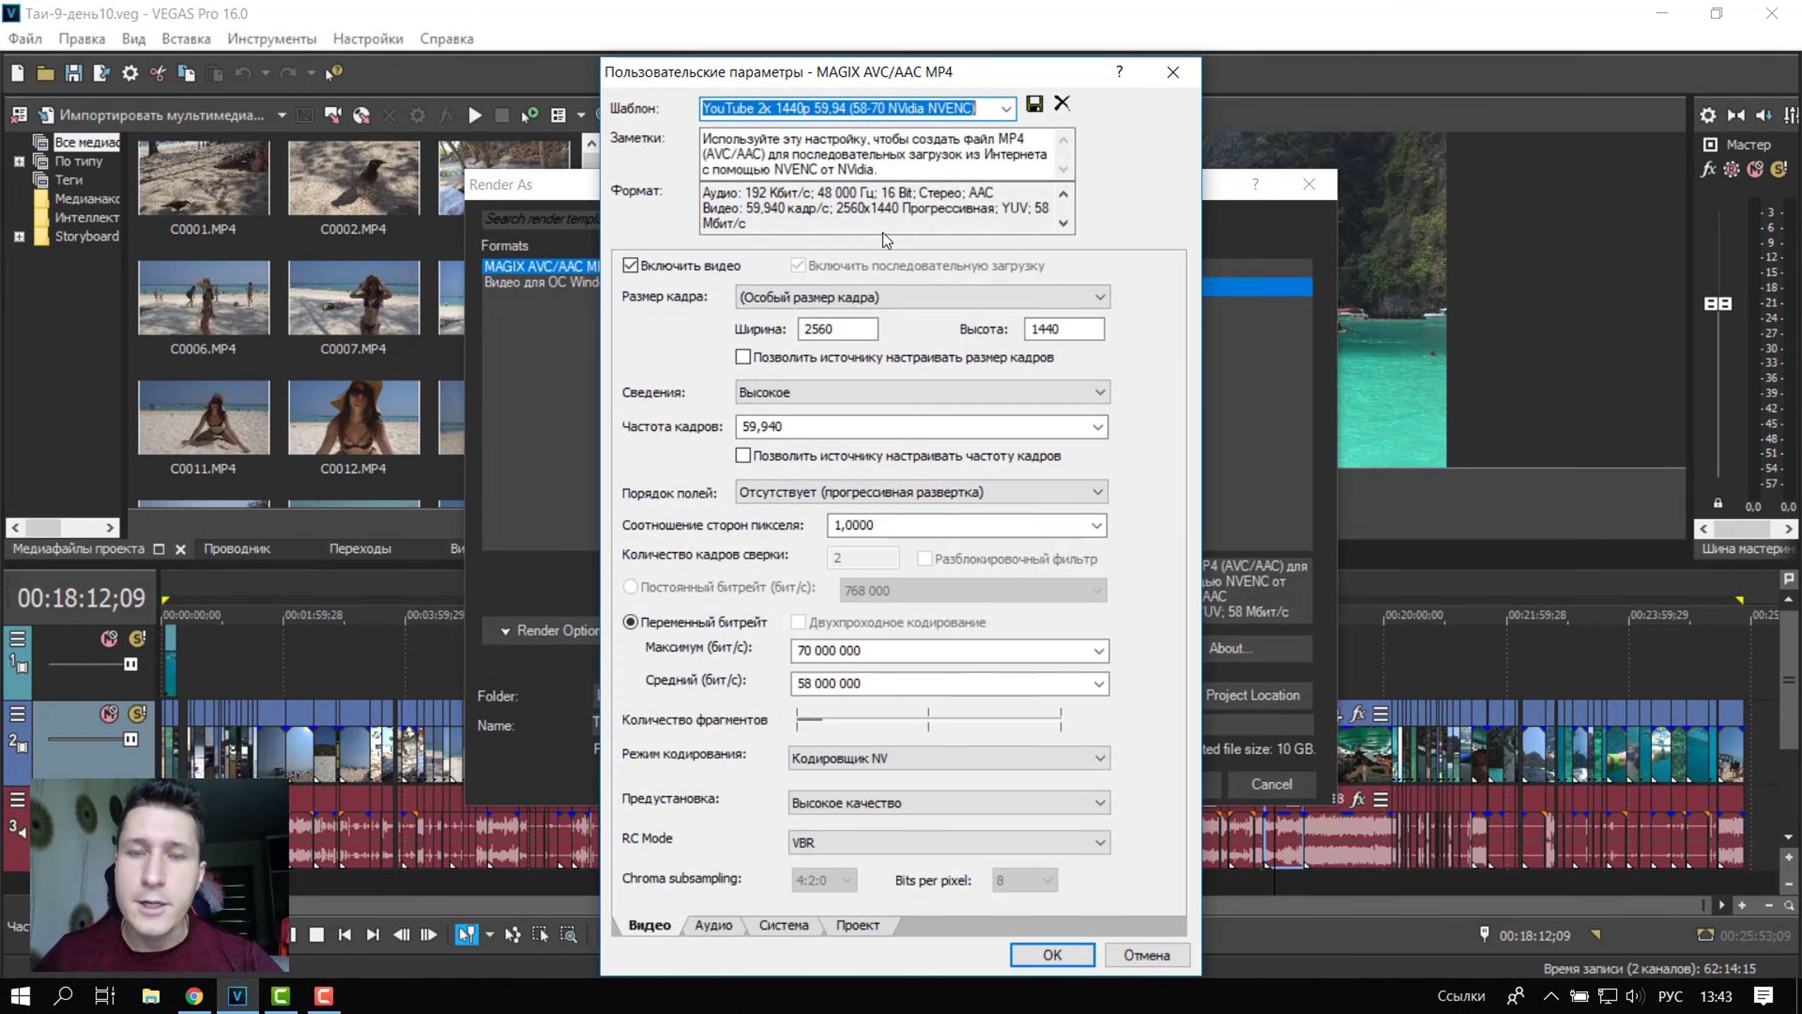
Step: Review the template's frame width, frame height and audio settings, then close the render dialogs without rendering
{"action": "left_click_drag", "start_coordinate": [834, 329], "coordinate": [779, 334]}
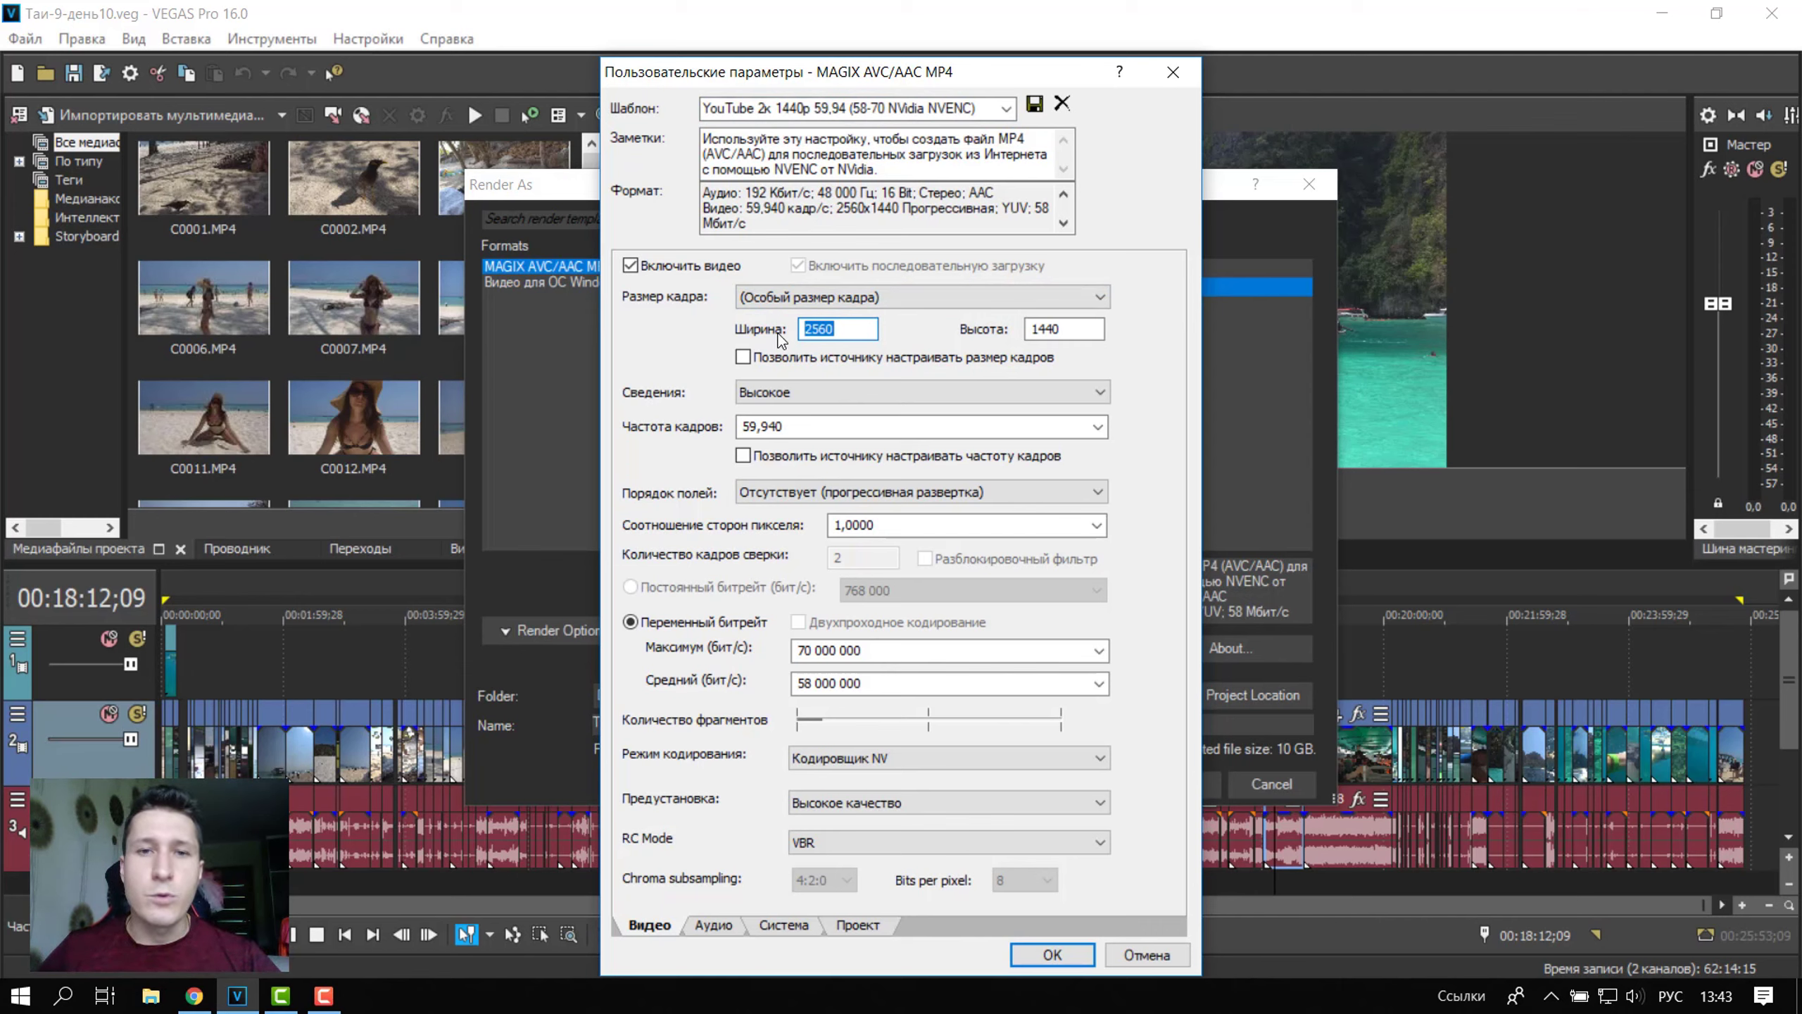
{"action": "left_click", "coordinate": [850, 333]}
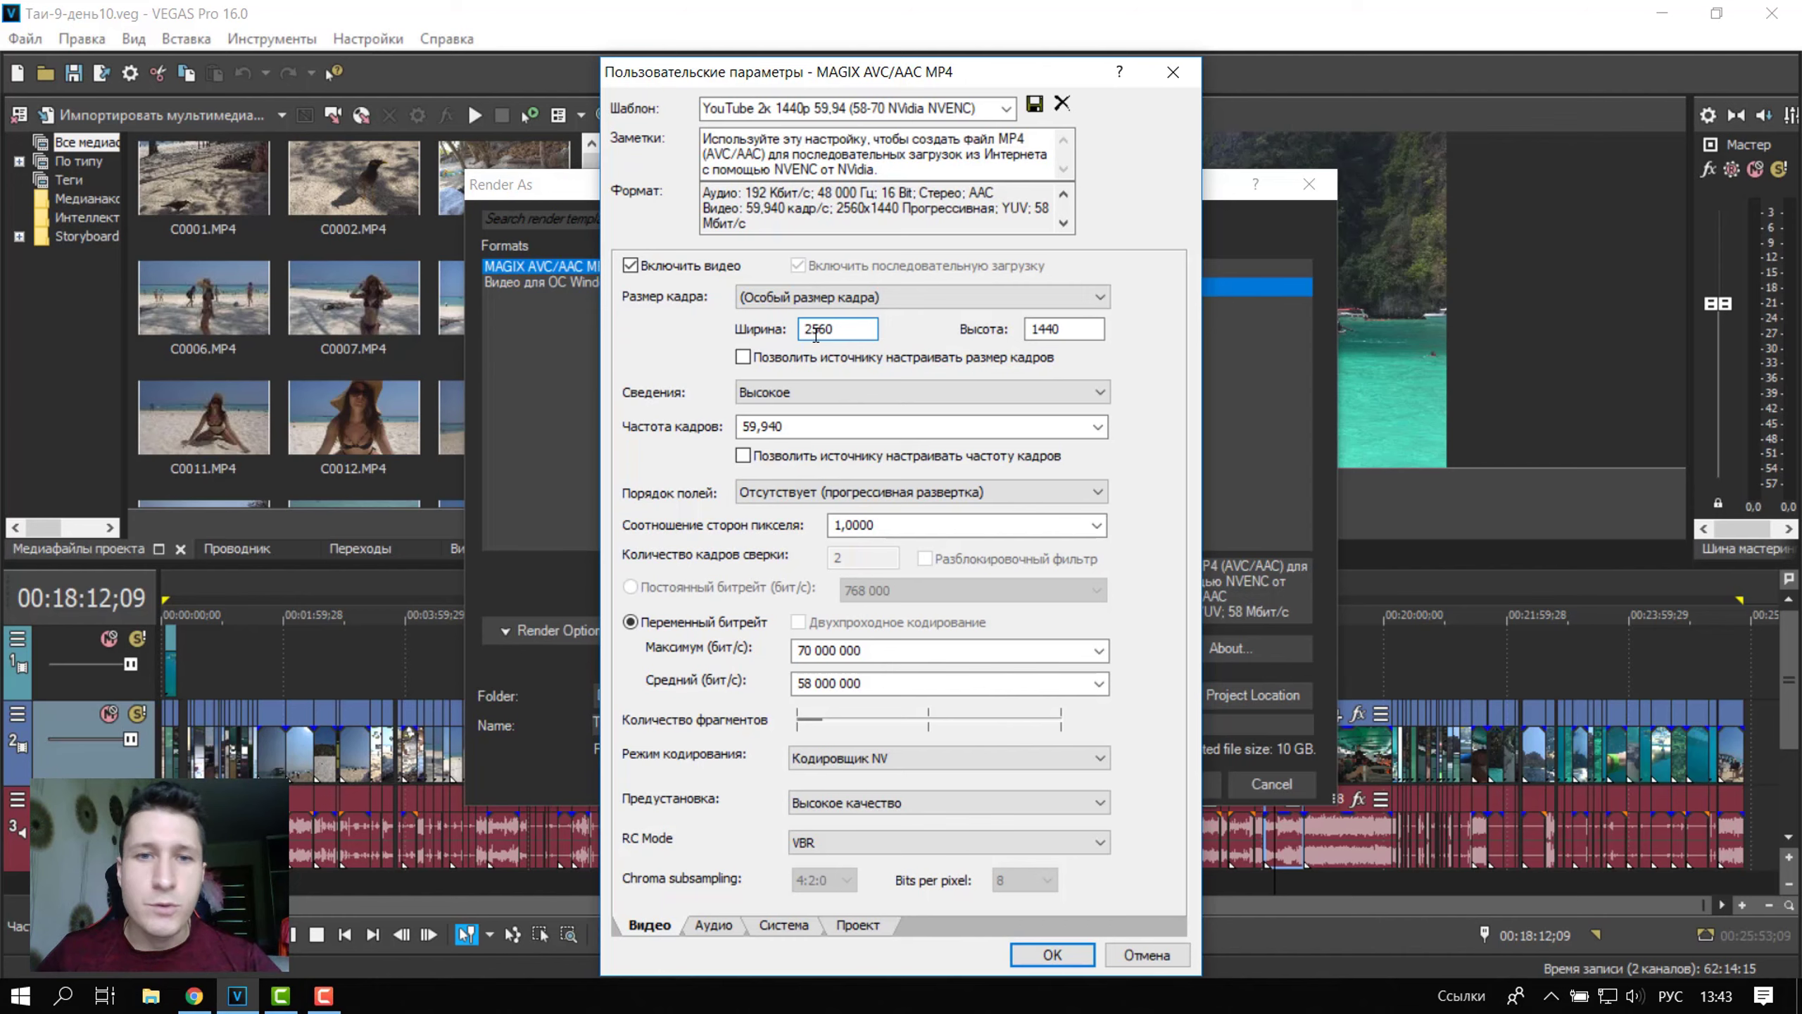
{"action": "left_click_drag", "start_coordinate": [842, 329], "coordinate": [801, 328]}
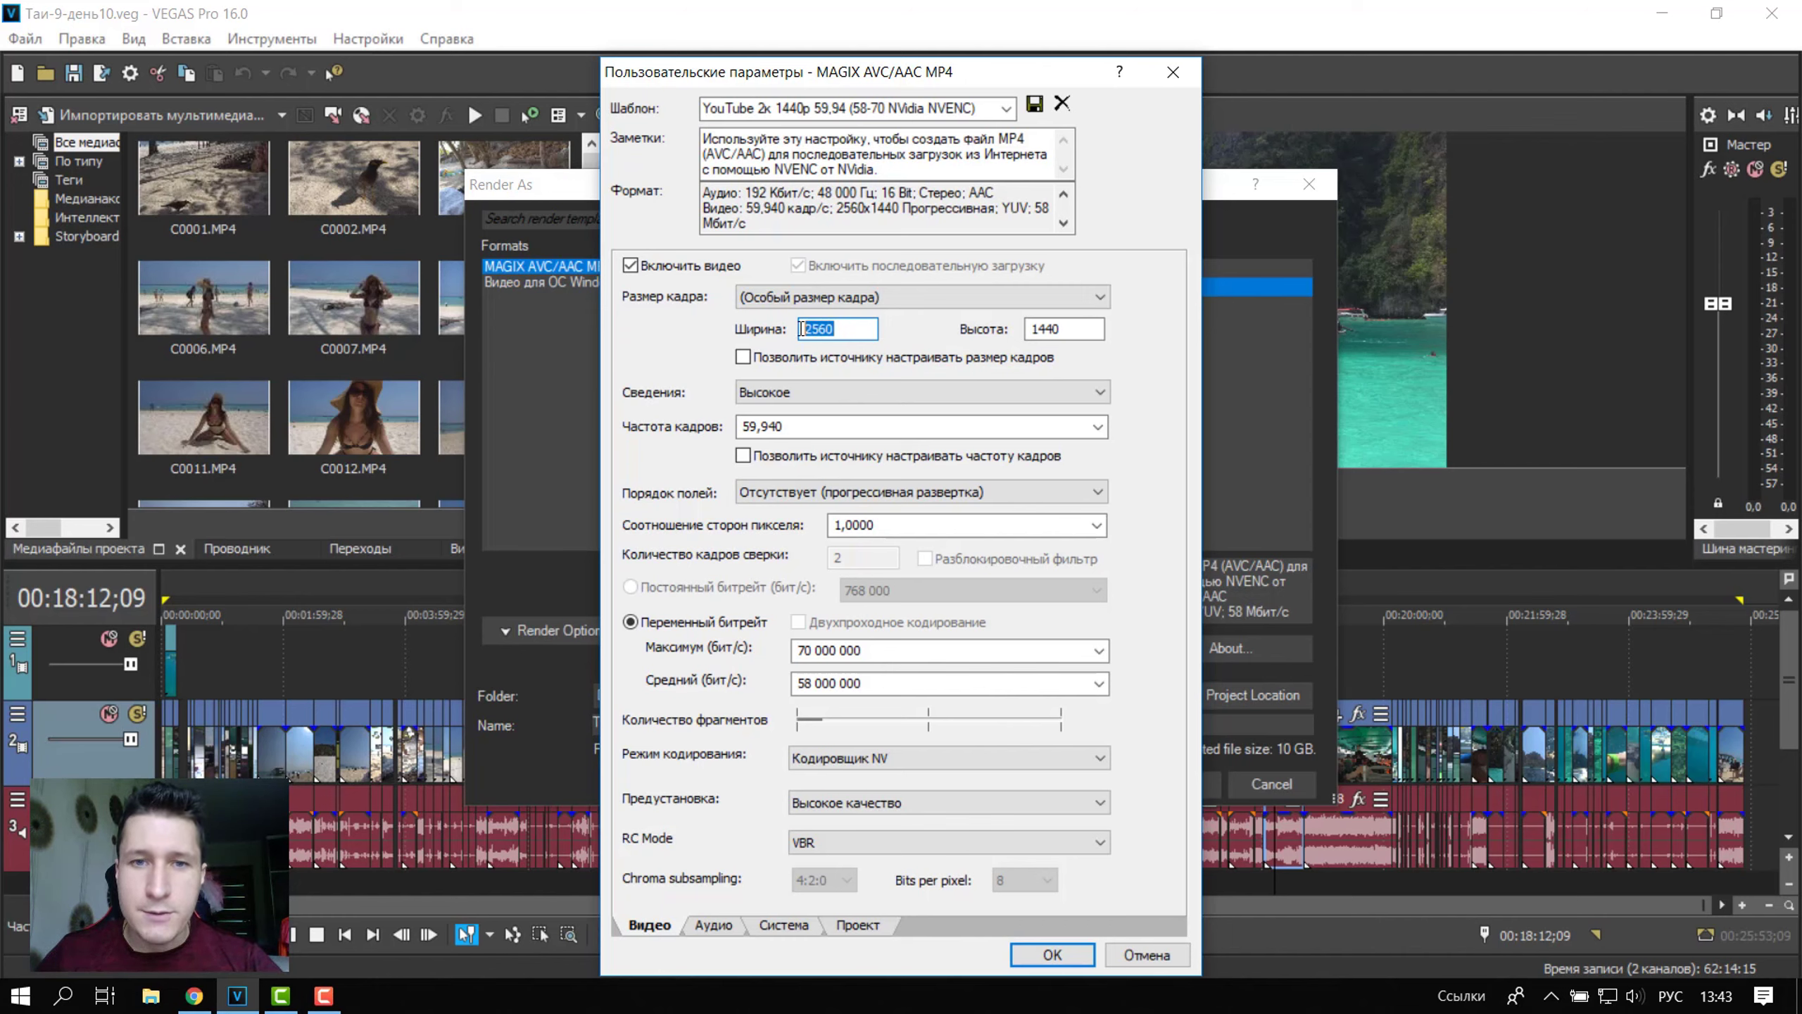
{"action": "left_click_drag", "start_coordinate": [1075, 329], "coordinate": [1020, 344]}
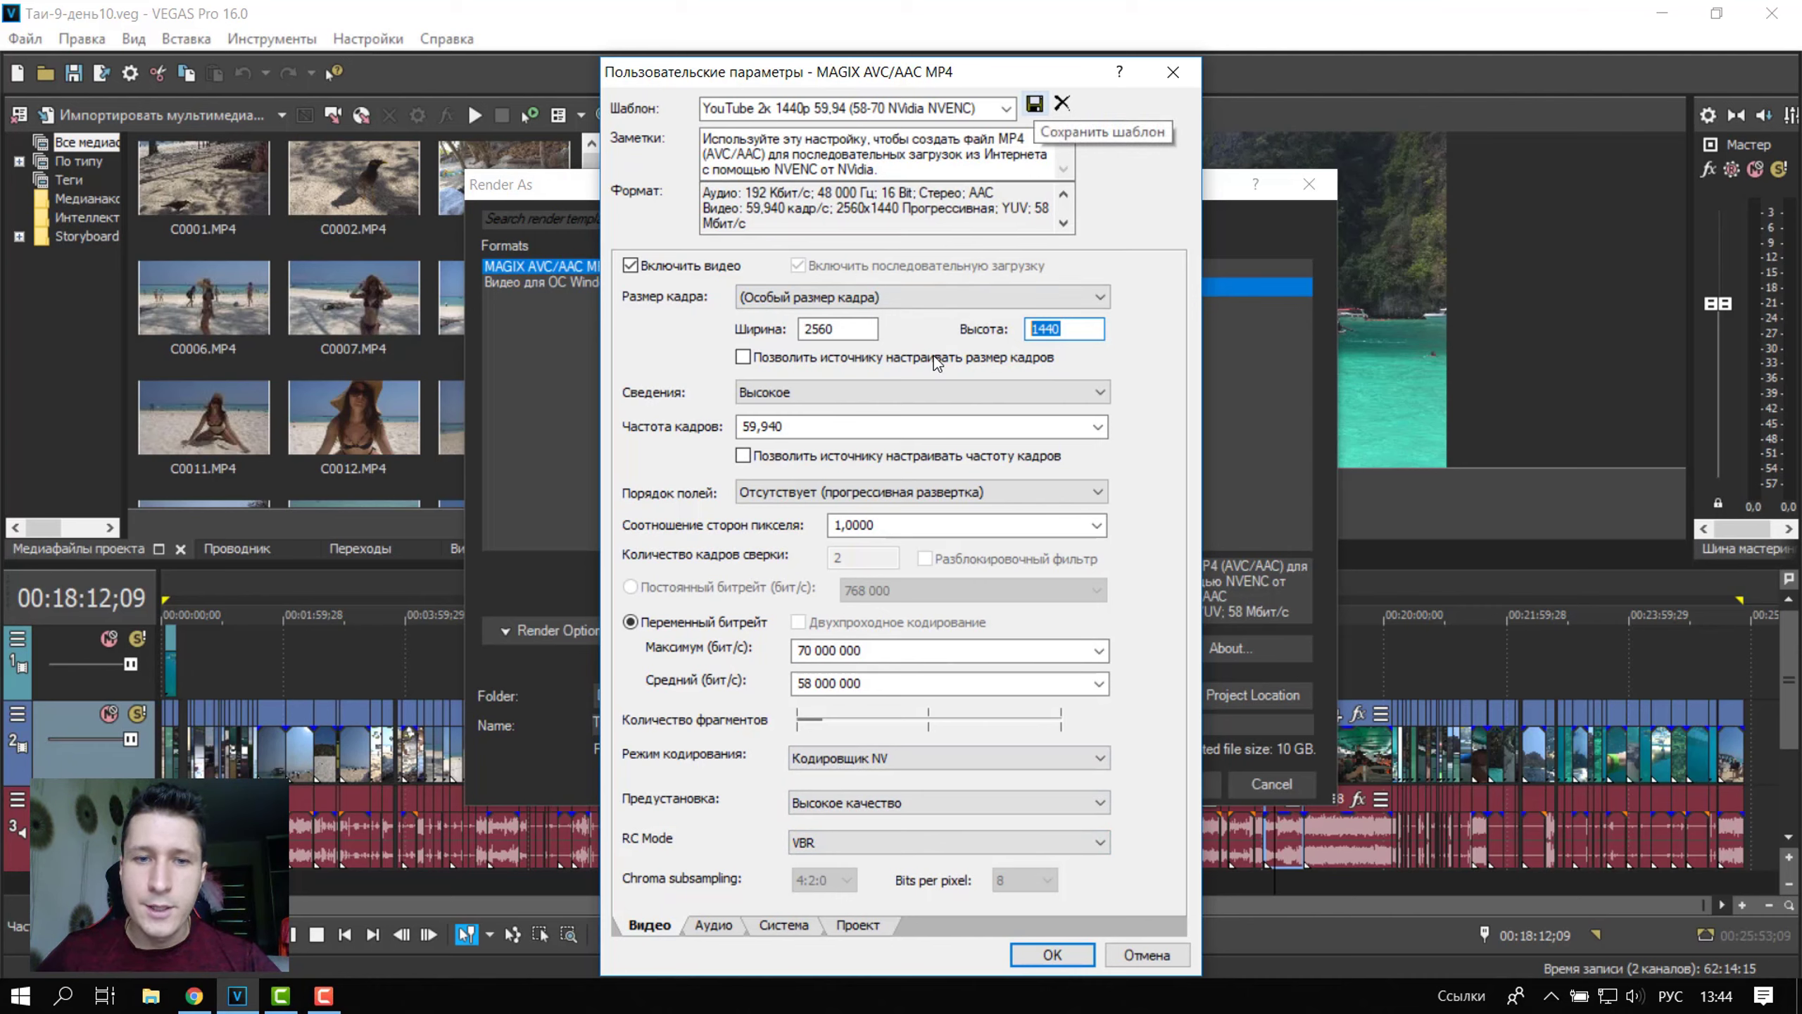
{"action": "left_click", "coordinate": [711, 925]}
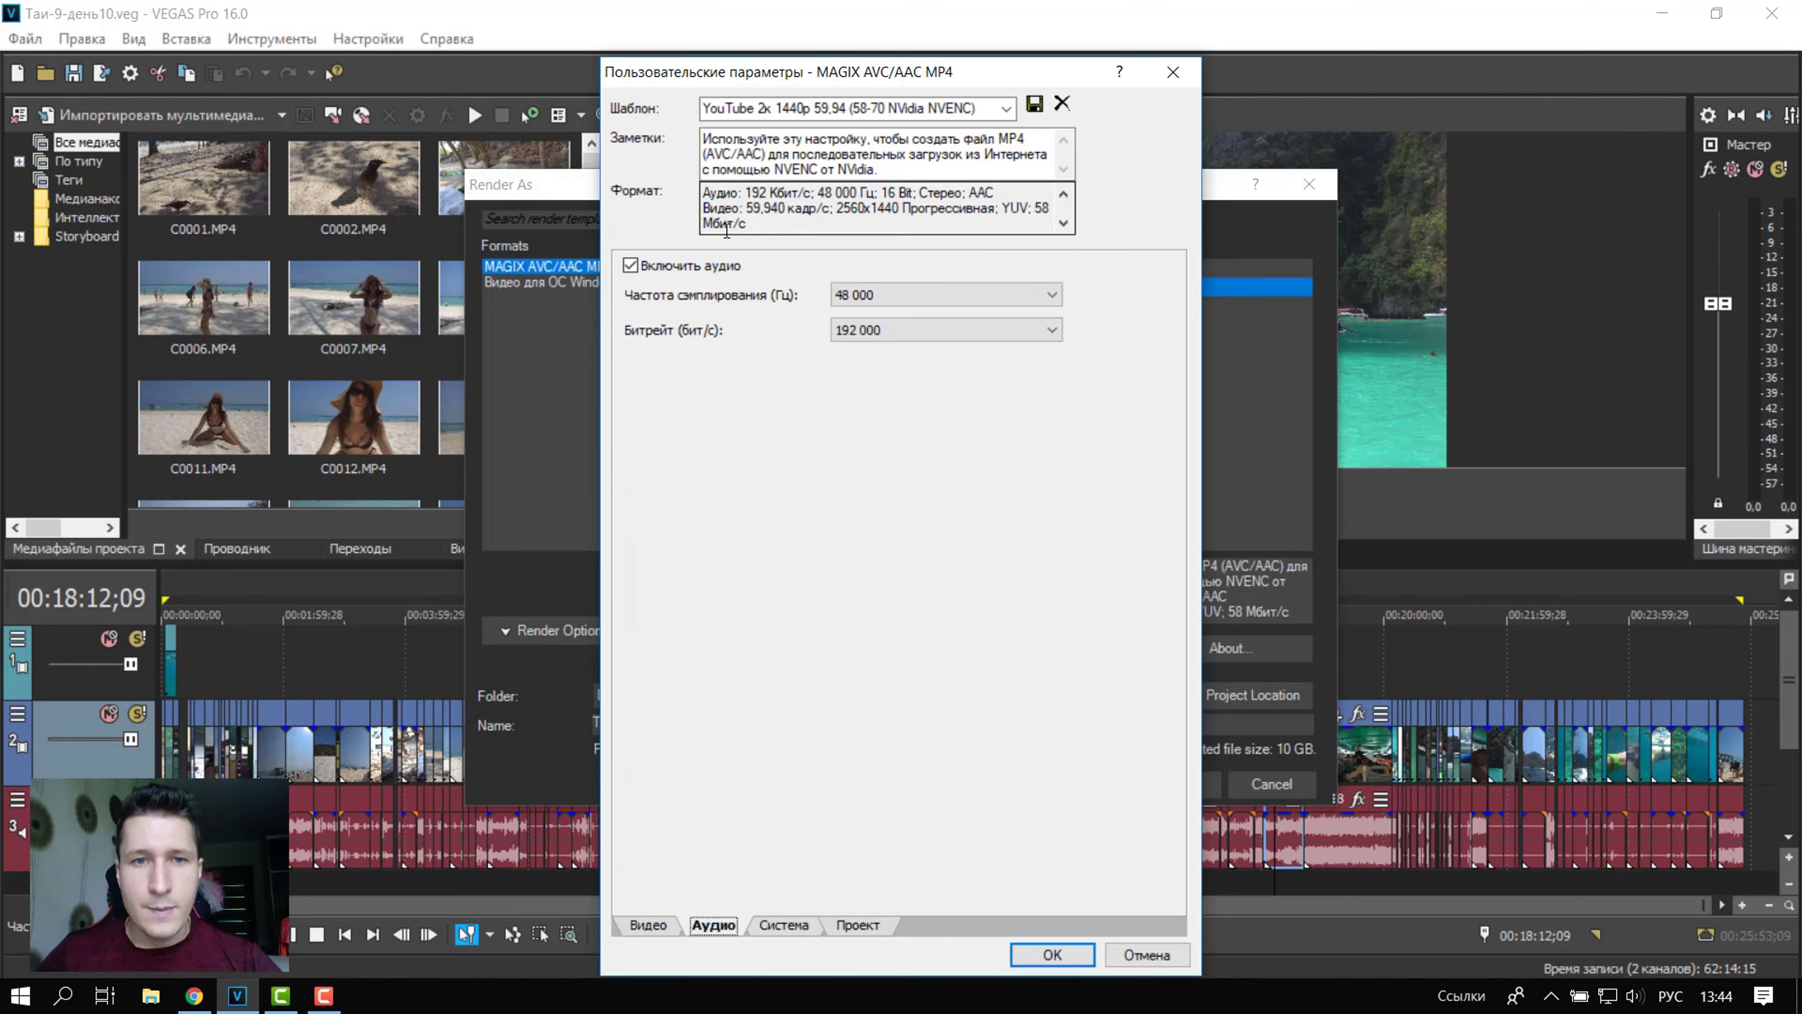
{"action": "left_click", "coordinate": [660, 928]}
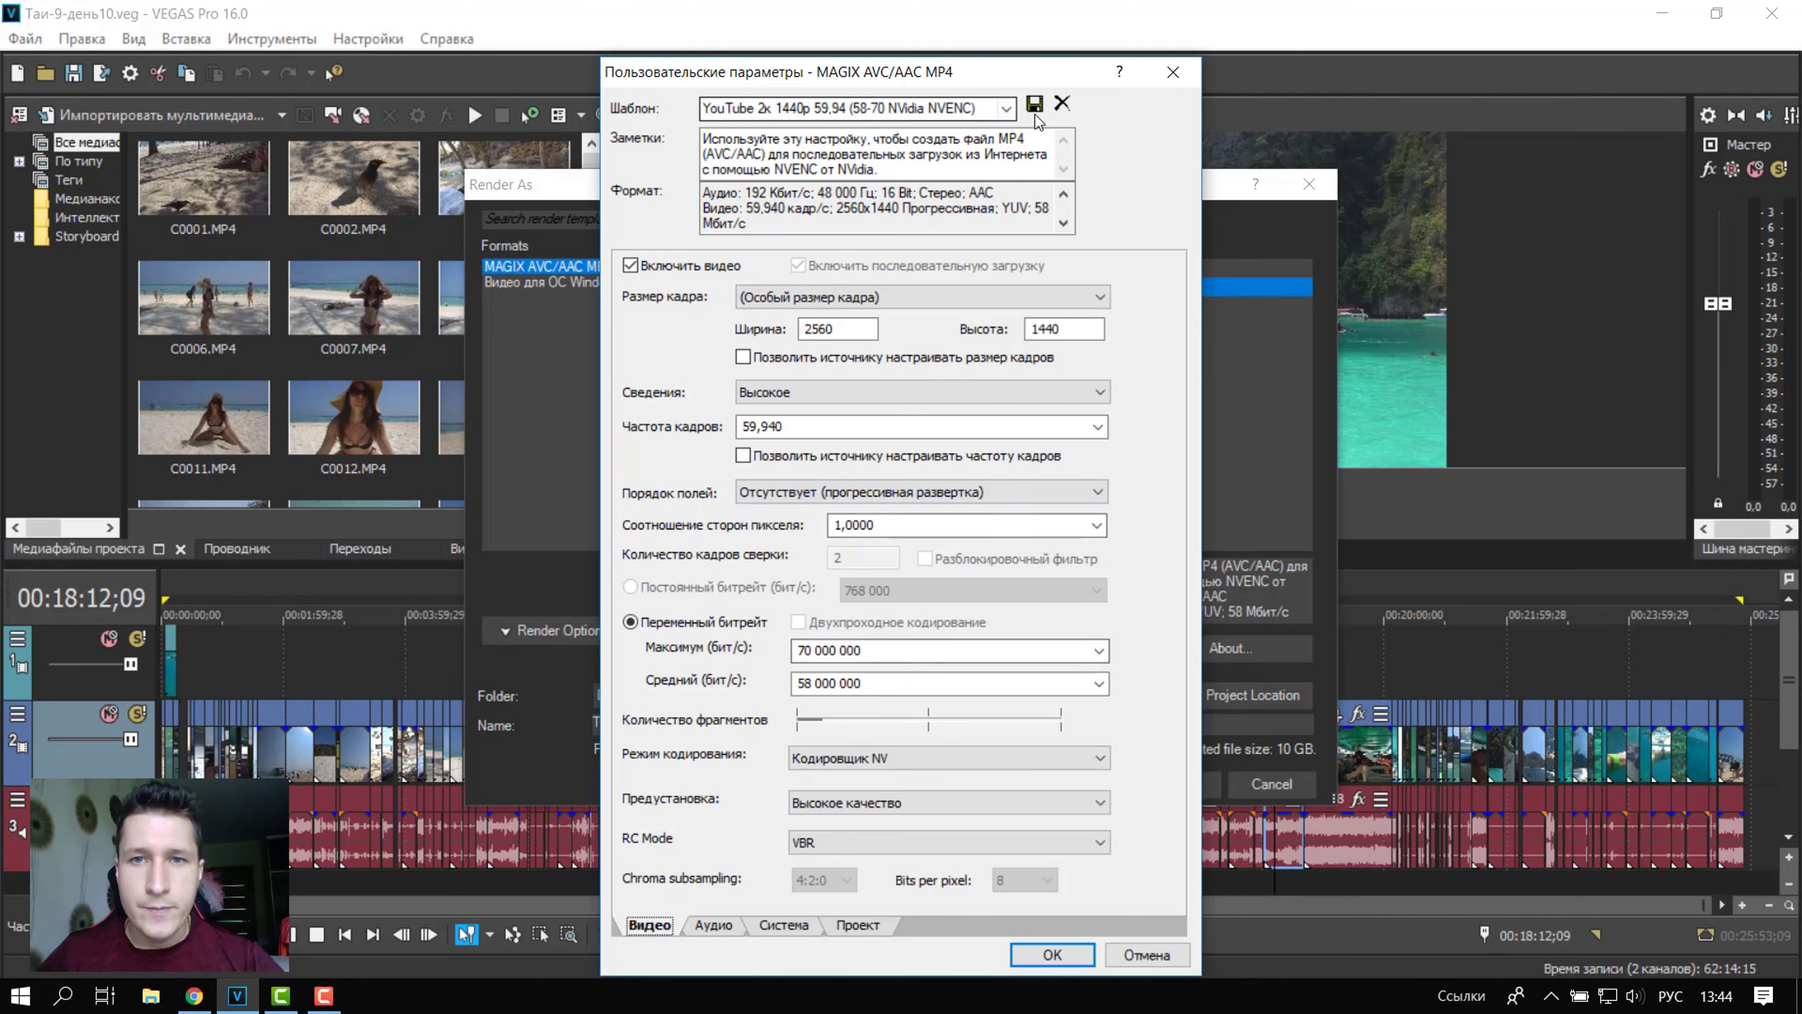
{"action": "left_click", "coordinate": [1144, 954]}
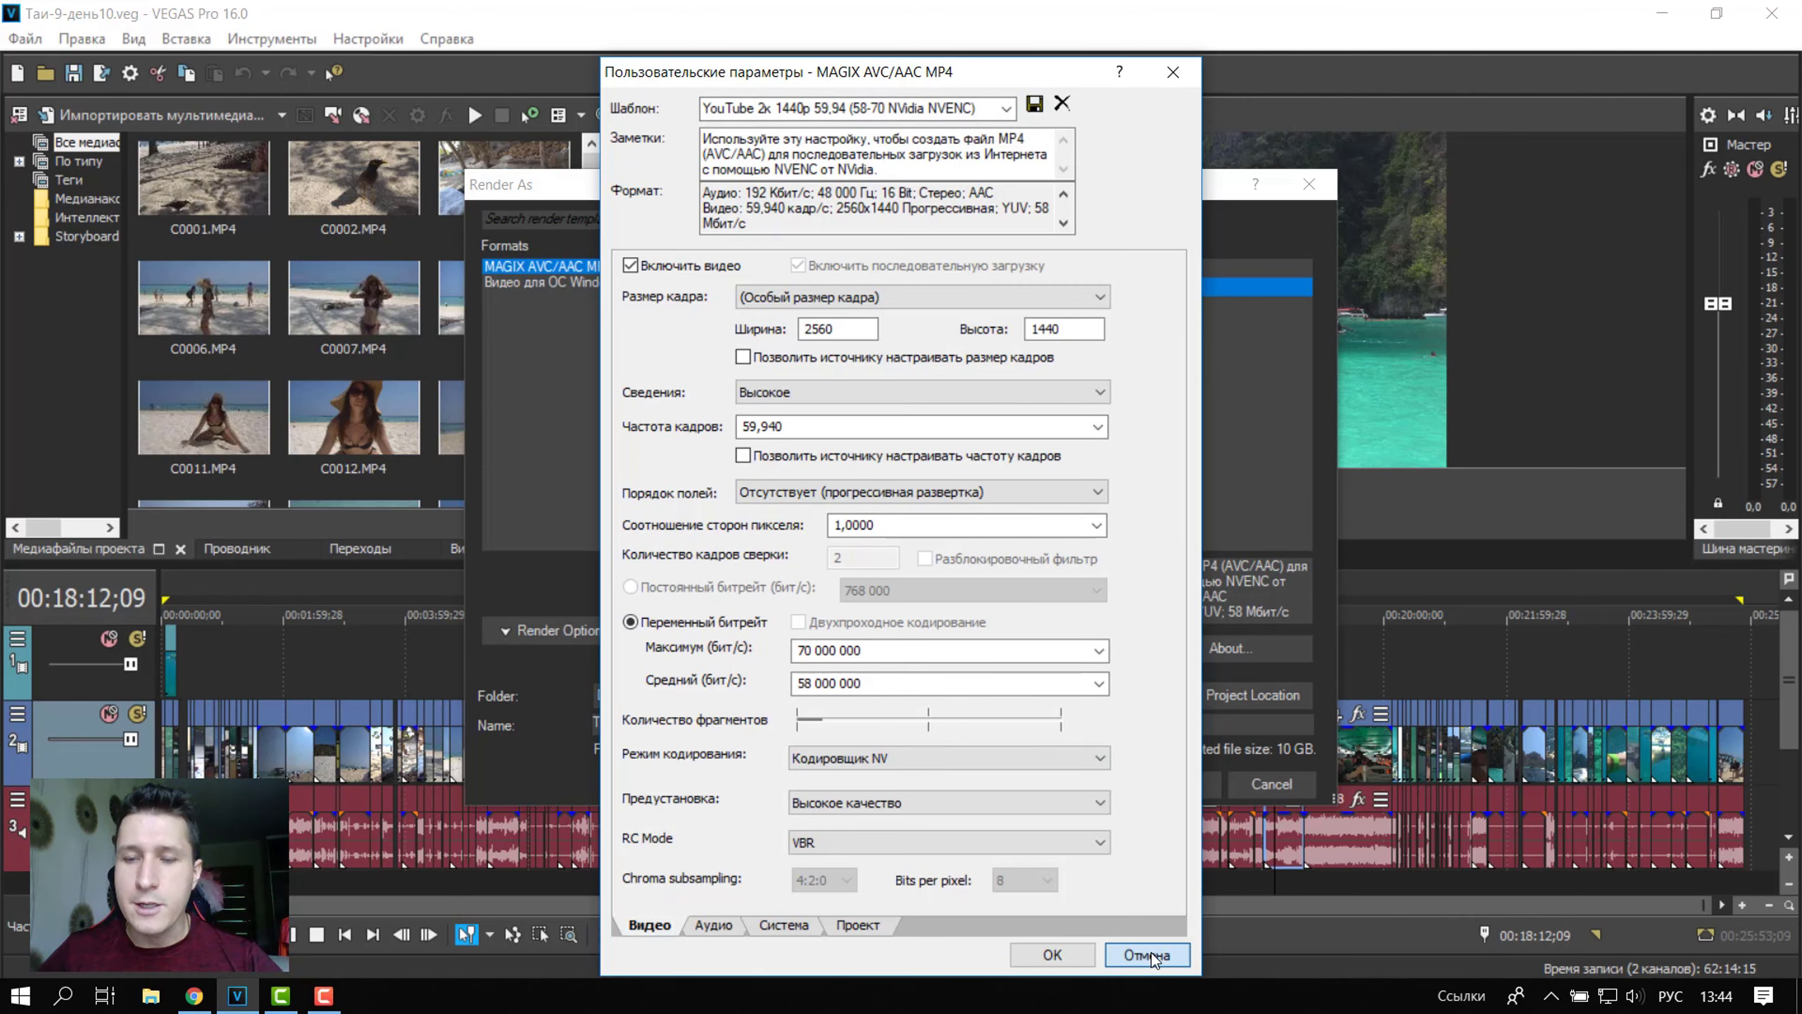
{"action": "left_click", "coordinate": [1310, 186]}
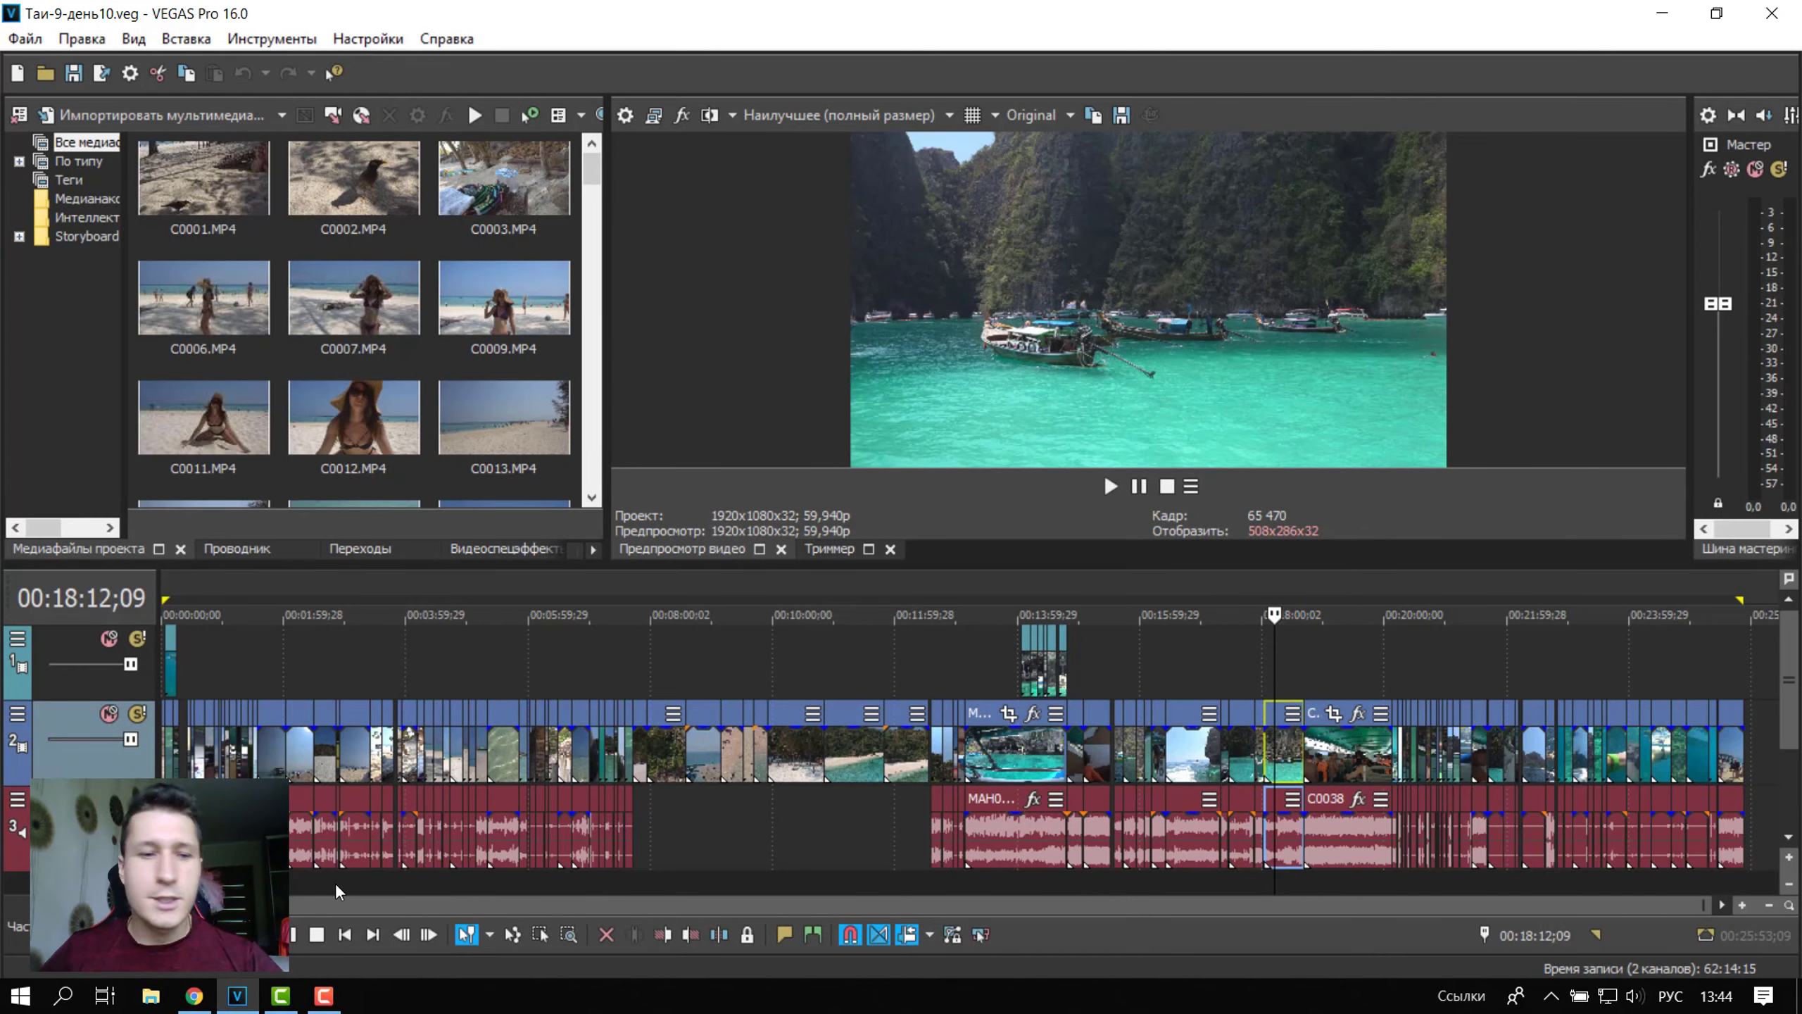
Step: Switch to the YouTube video in Chrome, check the codecs in its playback statistics and view its available quality options
{"action": "left_click", "coordinate": [197, 996]}
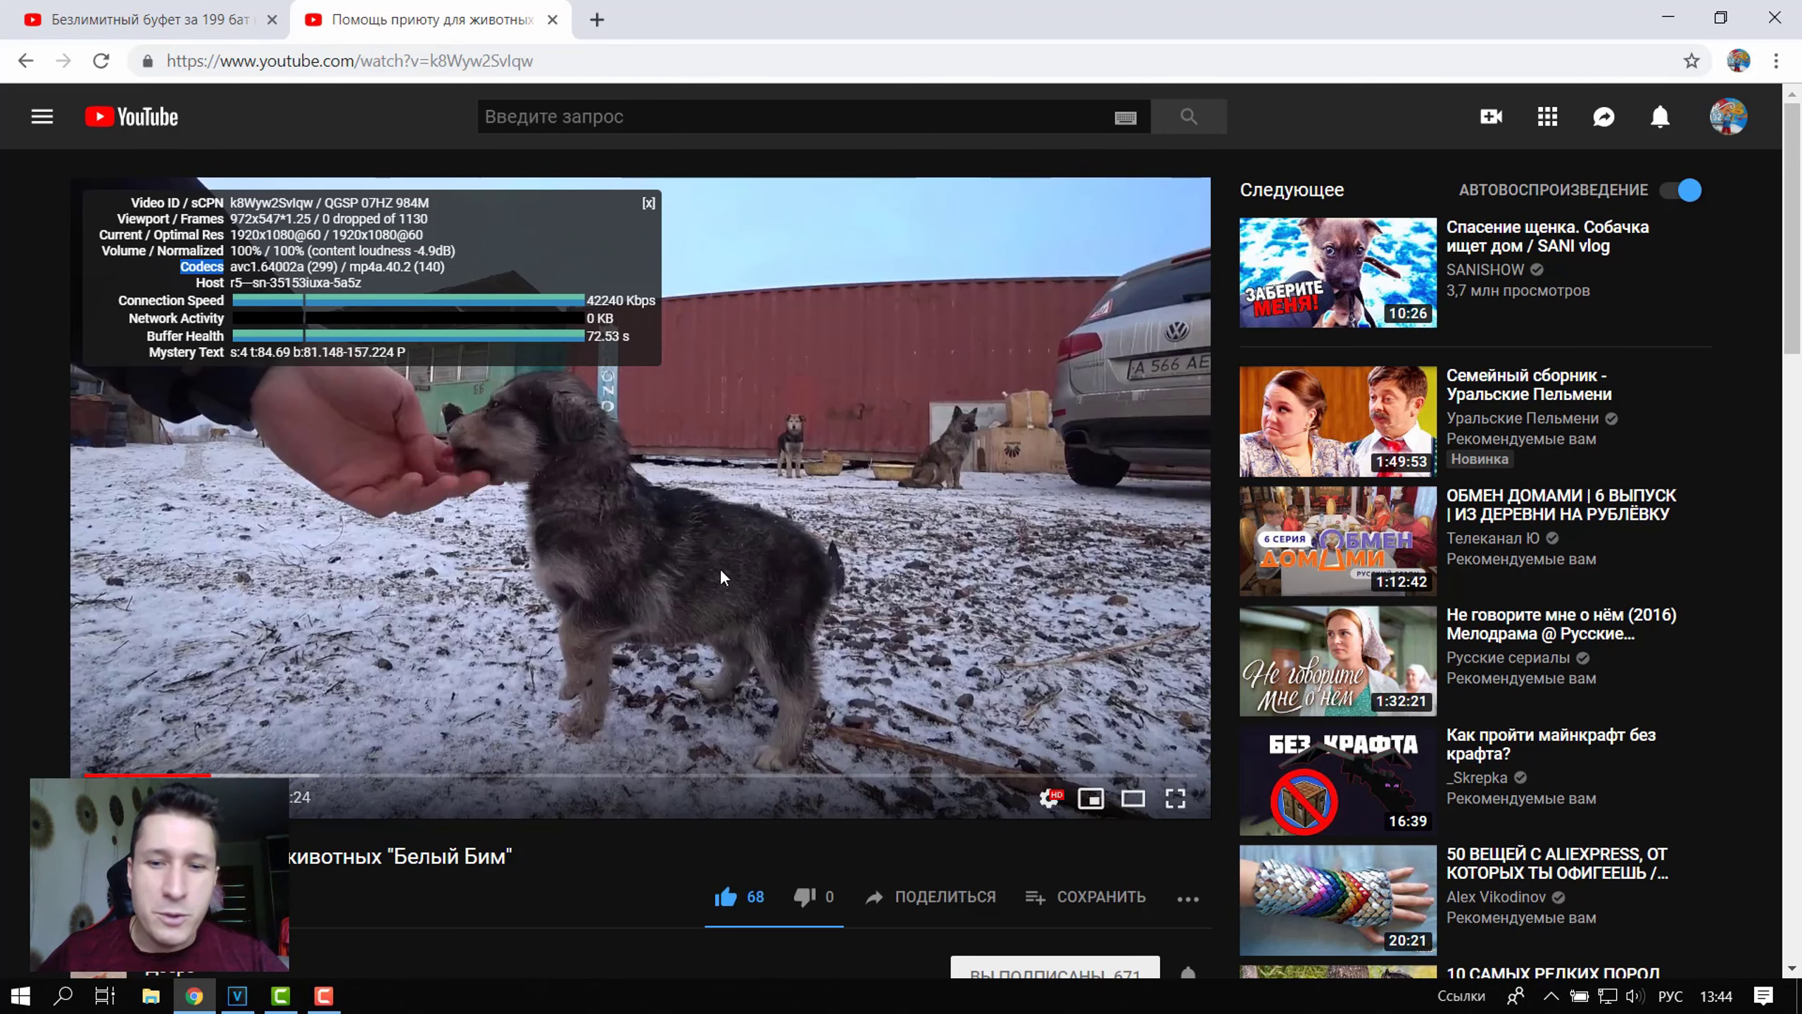
{"action": "scroll", "coordinate": [721, 570], "scroll_direction": "down", "scroll_amount": 1}
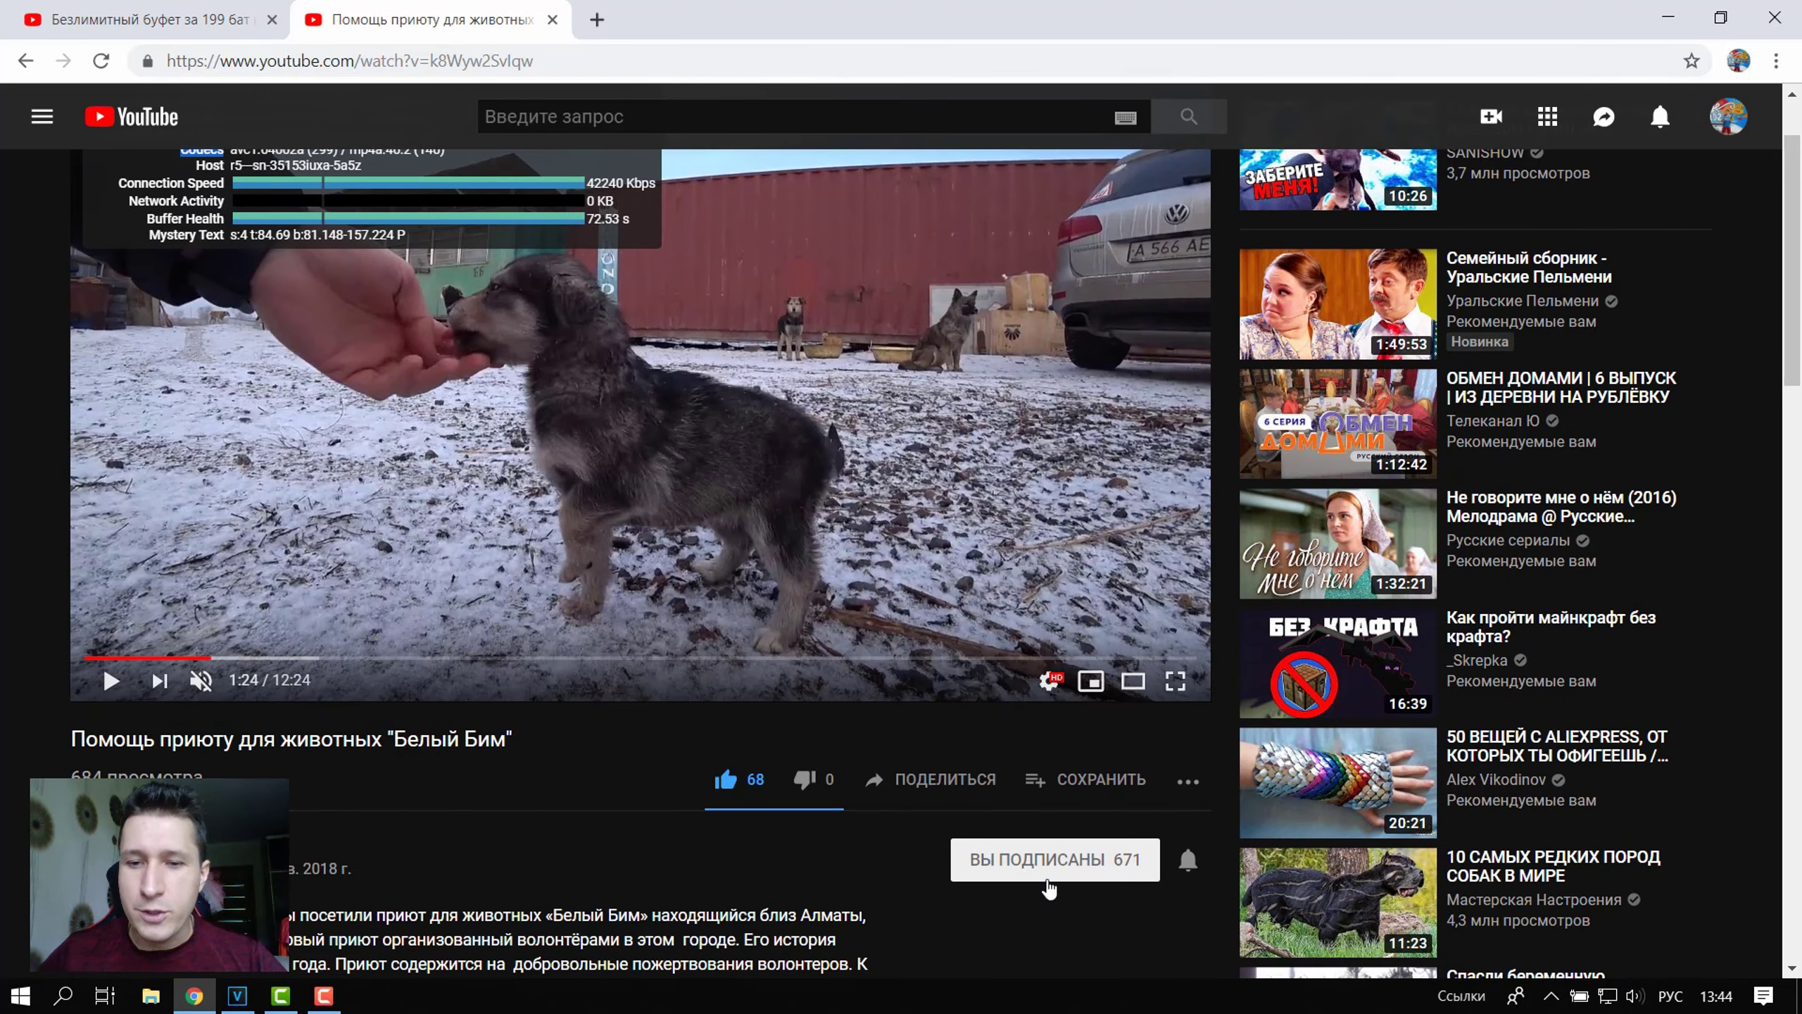
{"action": "scroll", "coordinate": [1121, 873], "scroll_direction": "up", "scroll_amount": 1}
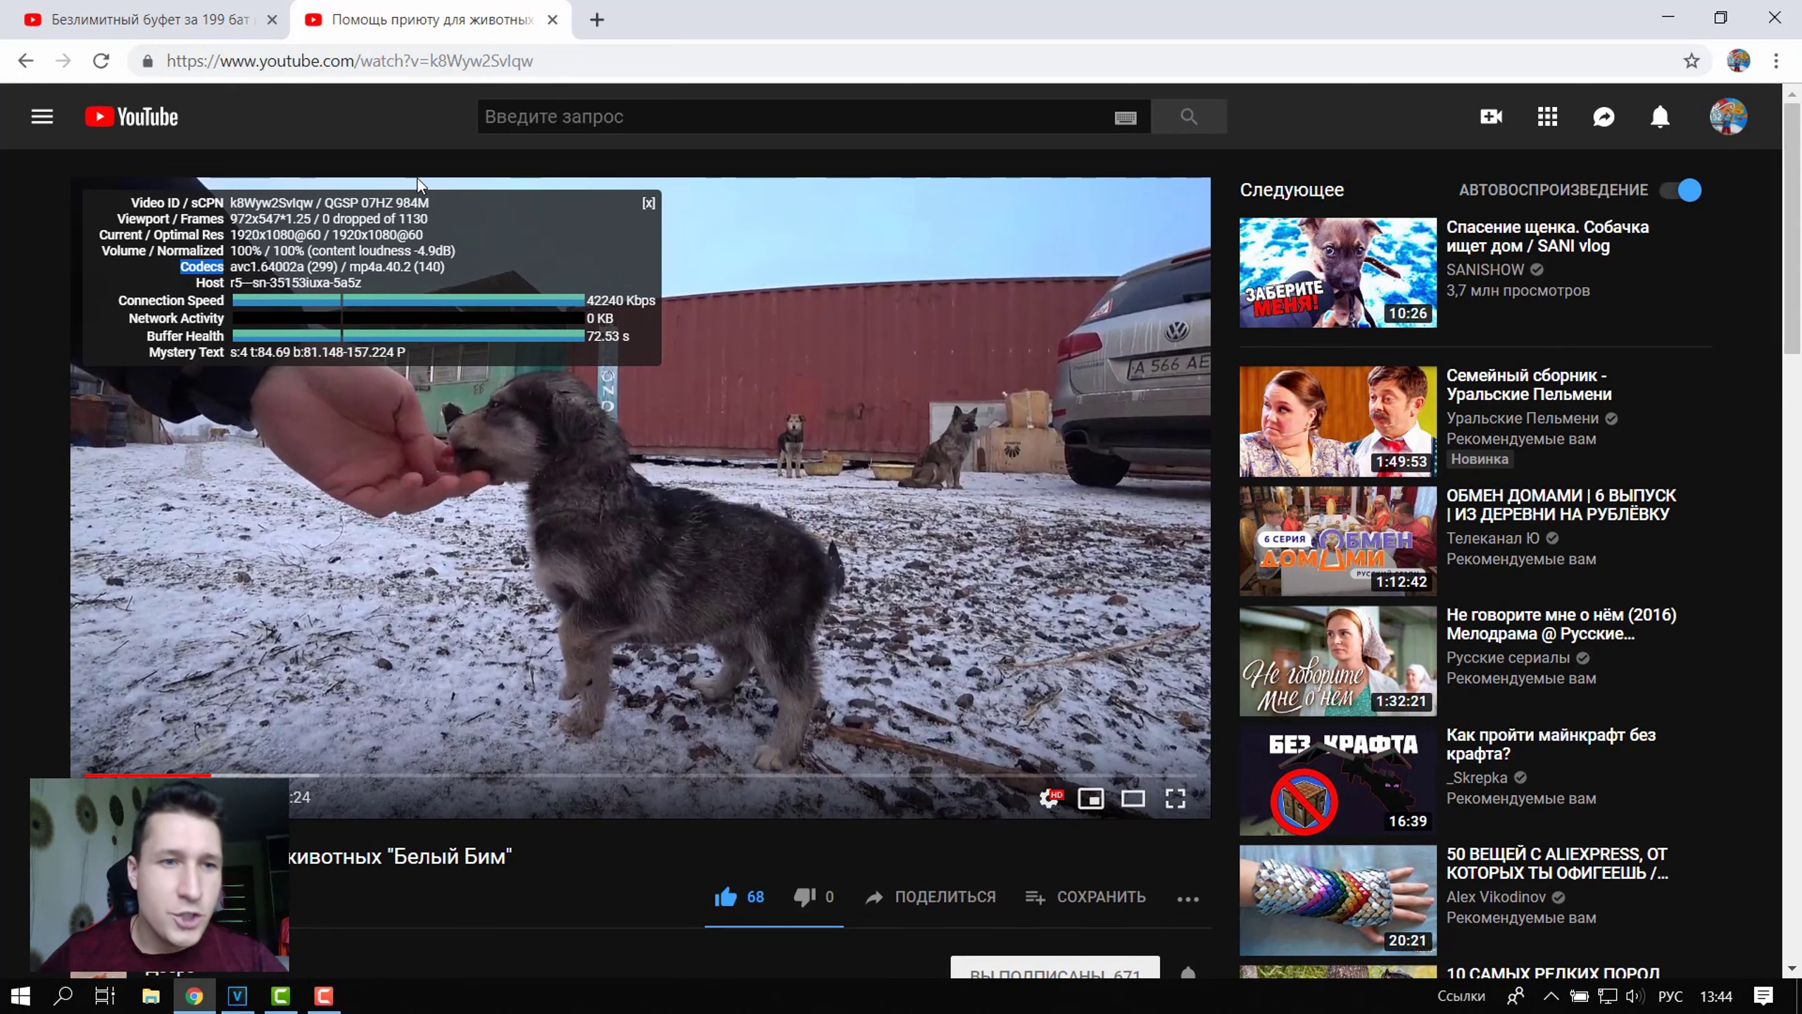
{"action": "left_click_drag", "start_coordinate": [179, 269], "coordinate": [476, 273]}
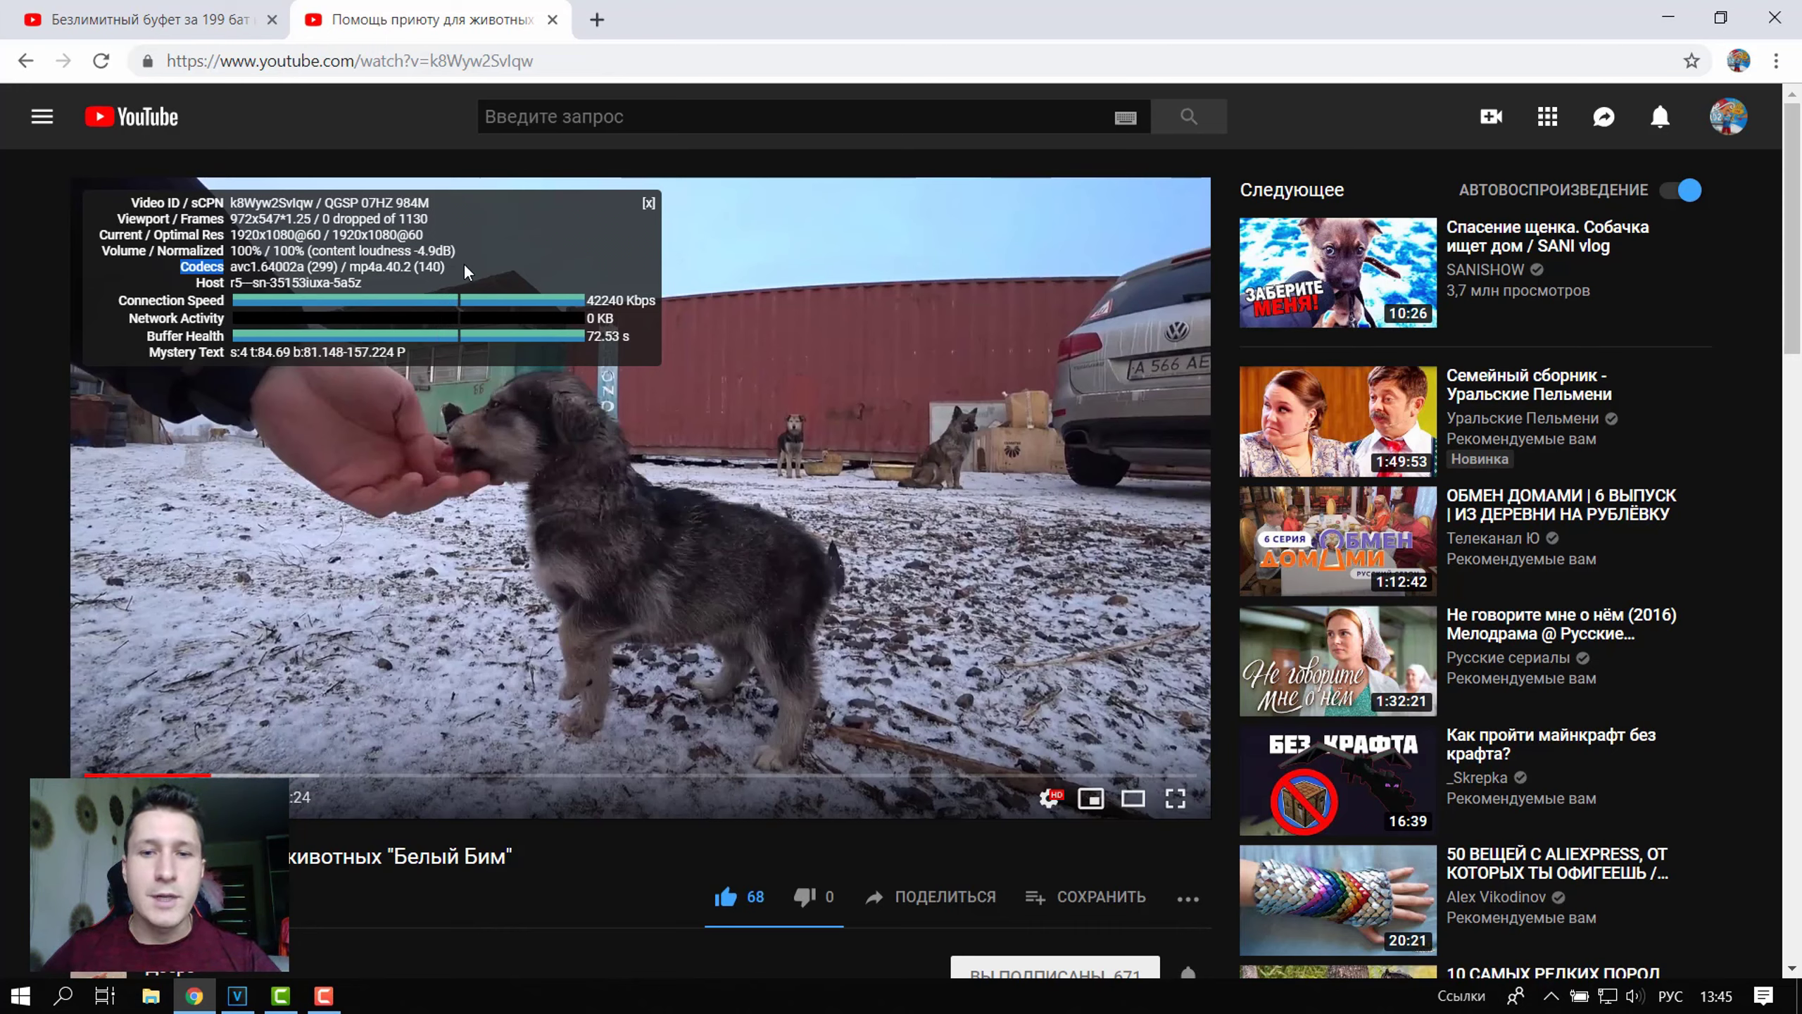
{"action": "left_click", "coordinate": [1053, 801]}
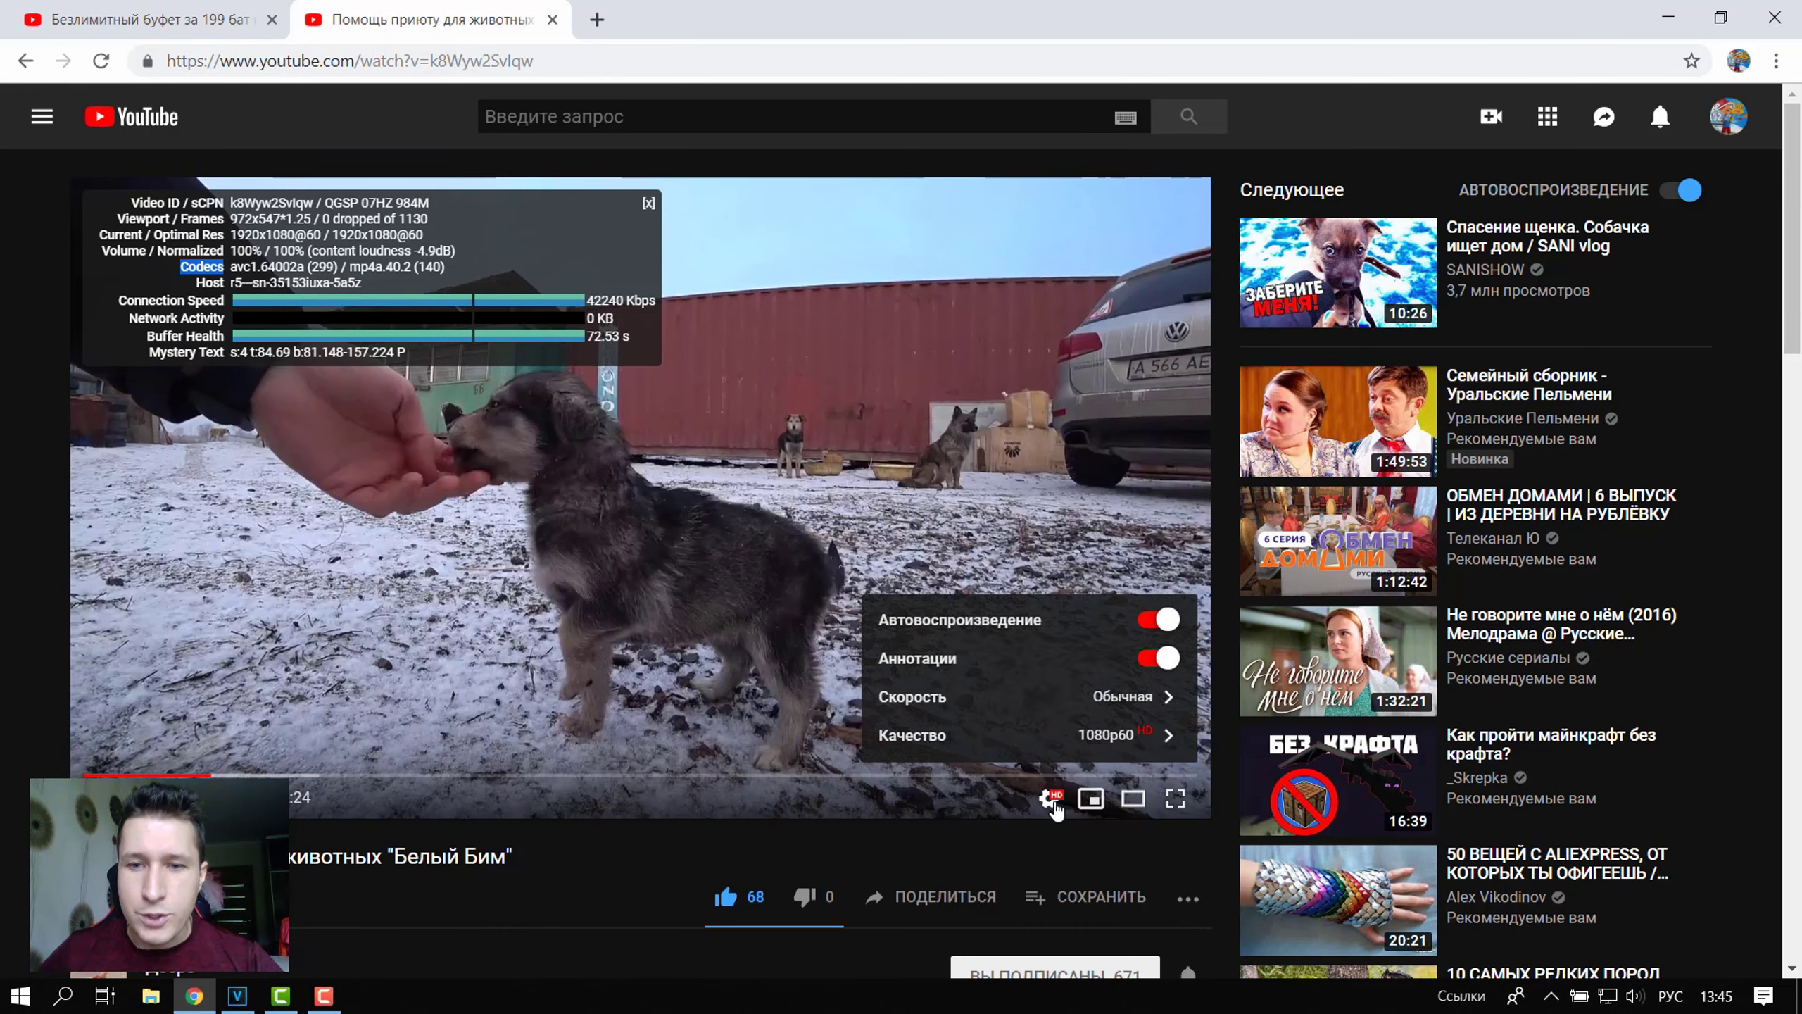
{"action": "left_click", "coordinate": [1092, 735]}
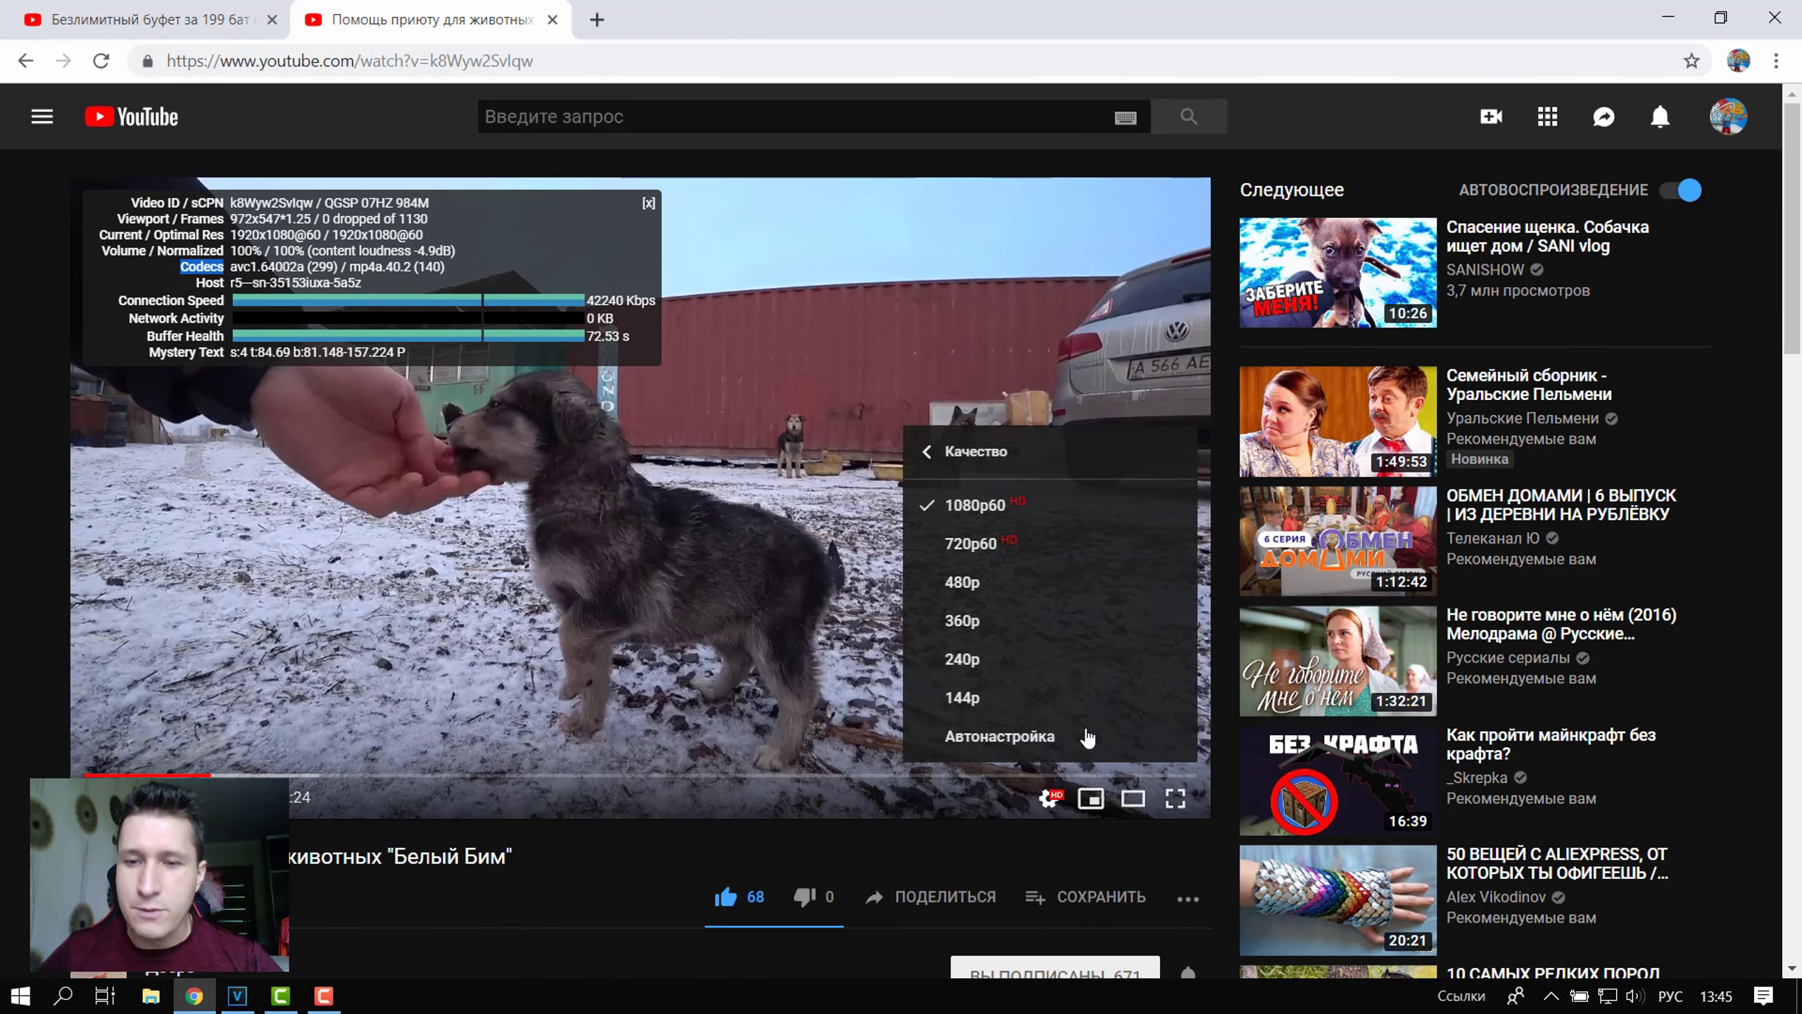
Step: Switch to the "Безлимитный буфет за 199 бат" YouTube video and highlight the Codecs line in its playback statistics
{"action": "left_click", "coordinate": [603, 823]}
{"action": "left_click", "coordinate": [213, 19]}
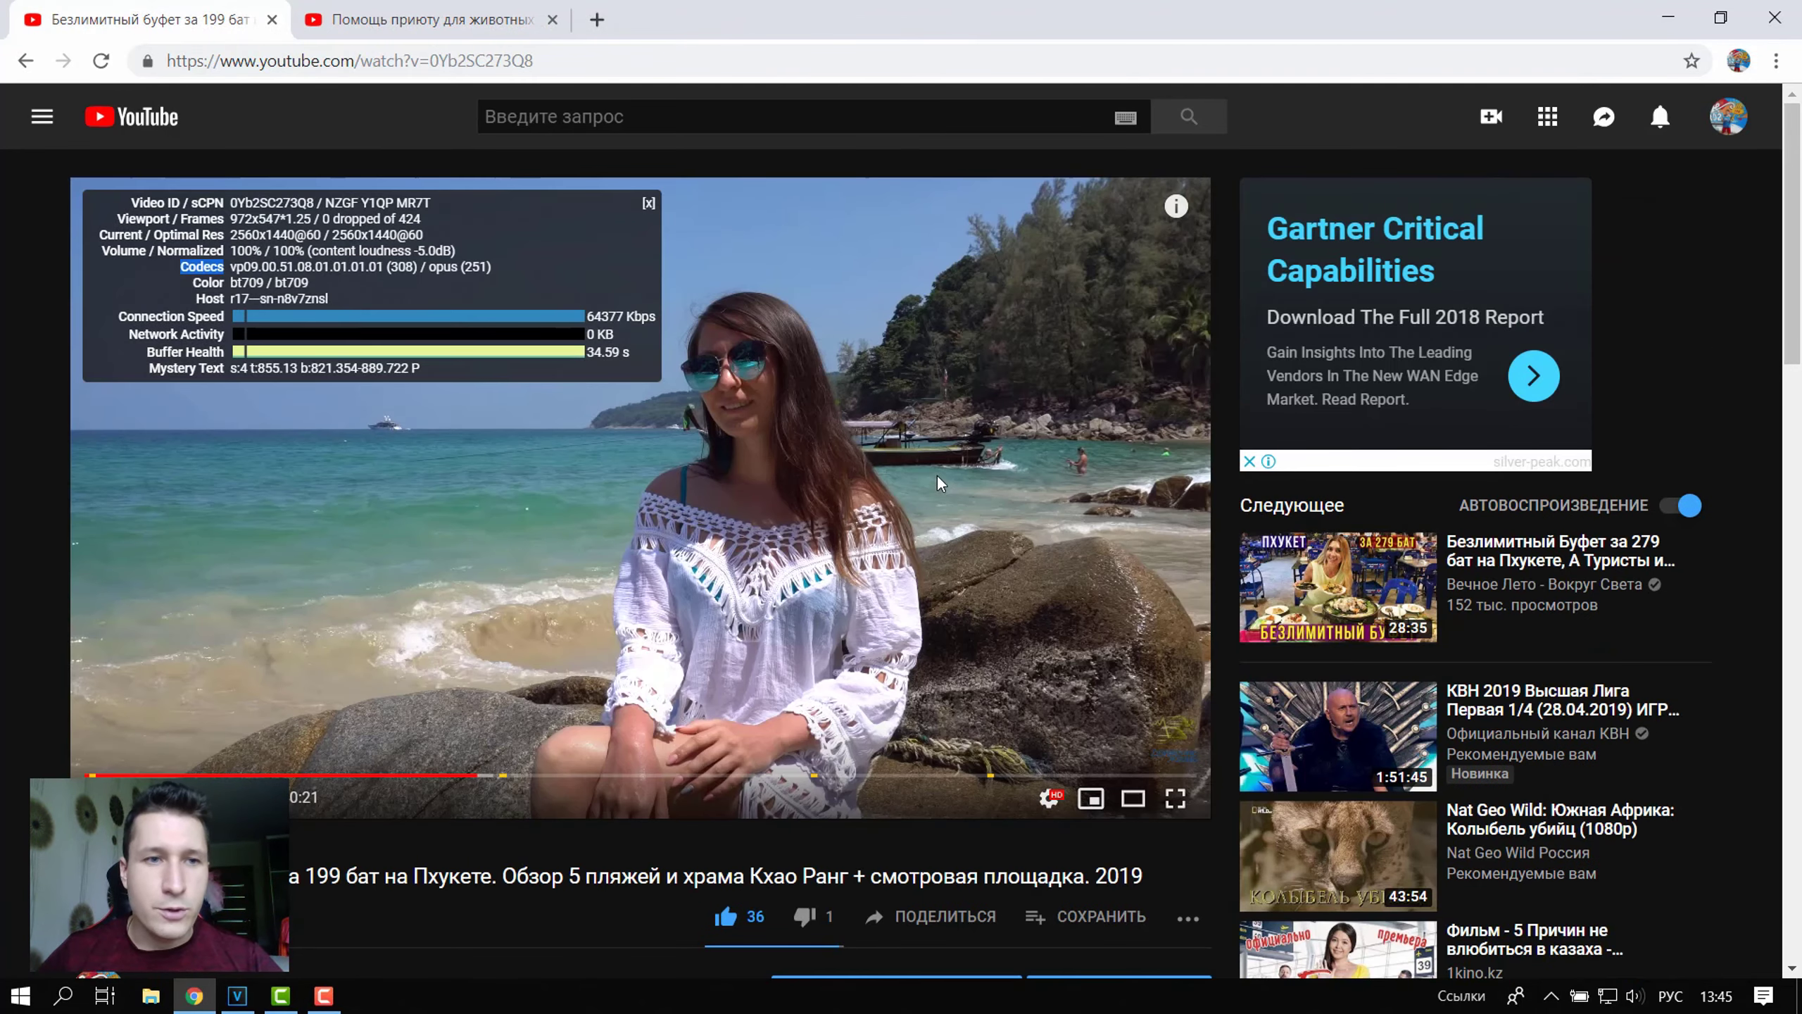
{"action": "scroll", "coordinate": [761, 579], "scroll_direction": "down", "scroll_amount": 5}
{"action": "scroll", "coordinate": [761, 578], "scroll_direction": "up", "scroll_amount": 5}
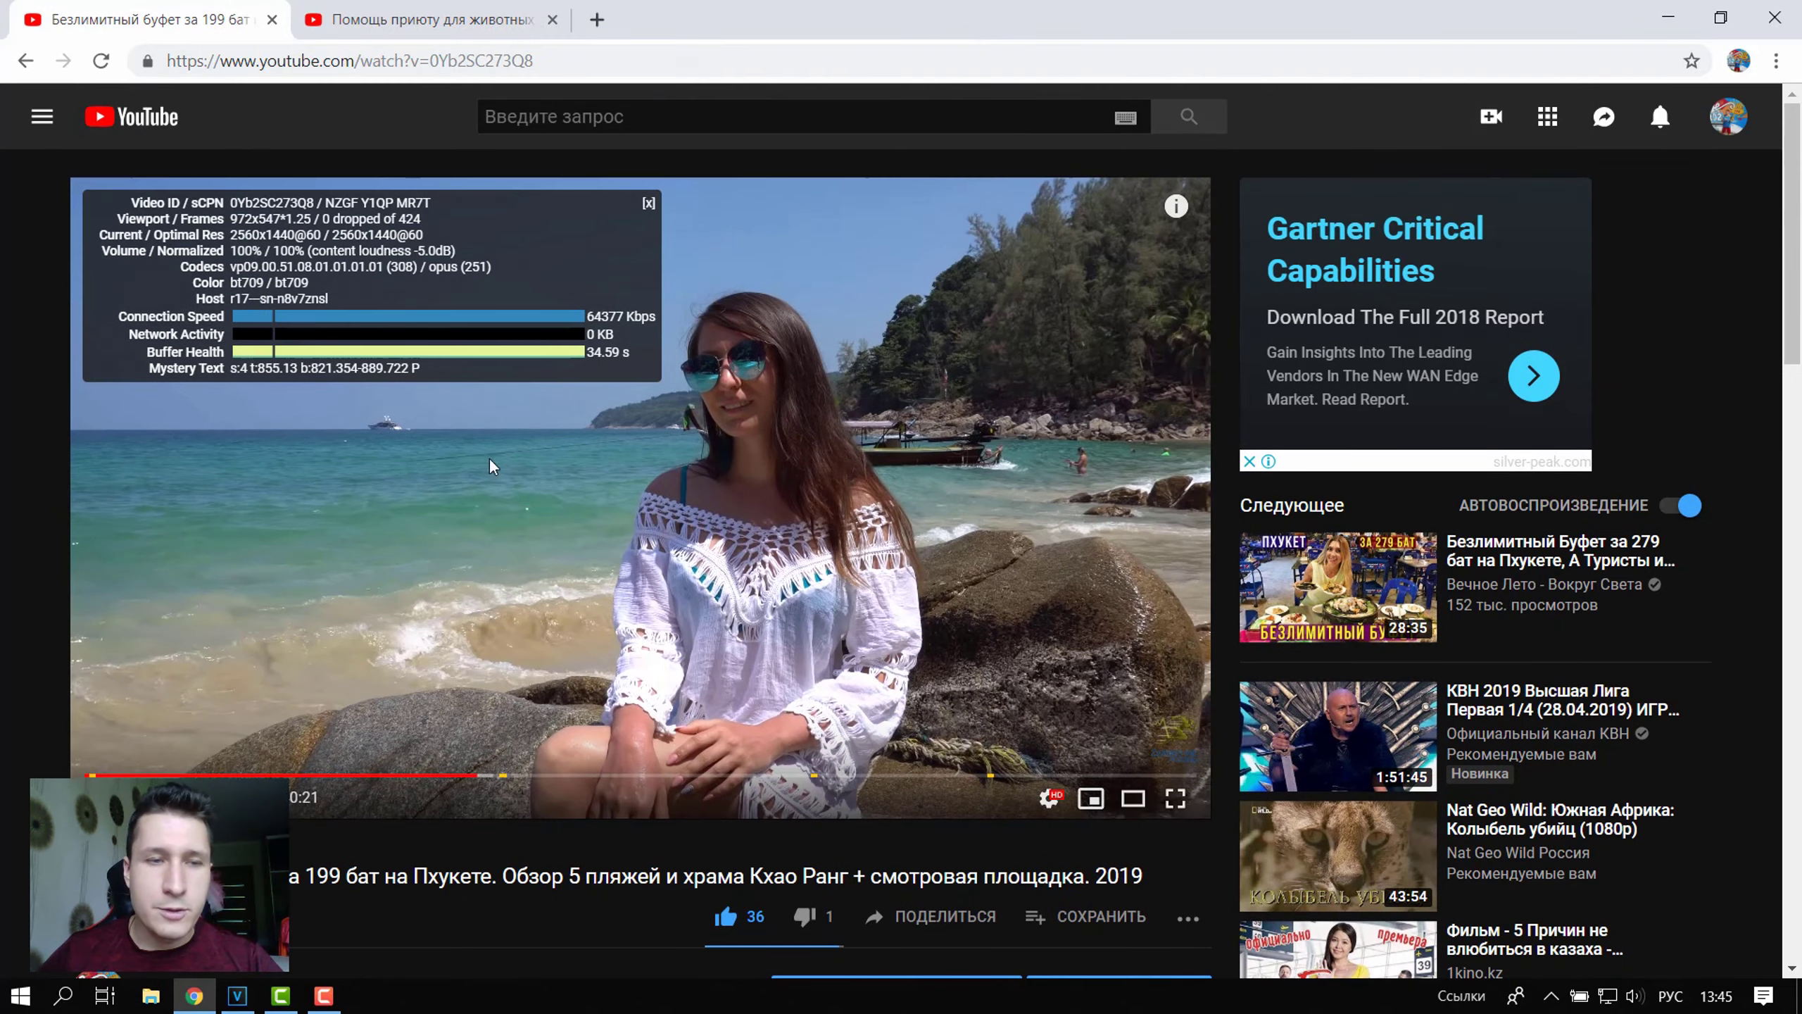
{"action": "left_click_drag", "start_coordinate": [178, 270], "coordinate": [556, 276]}
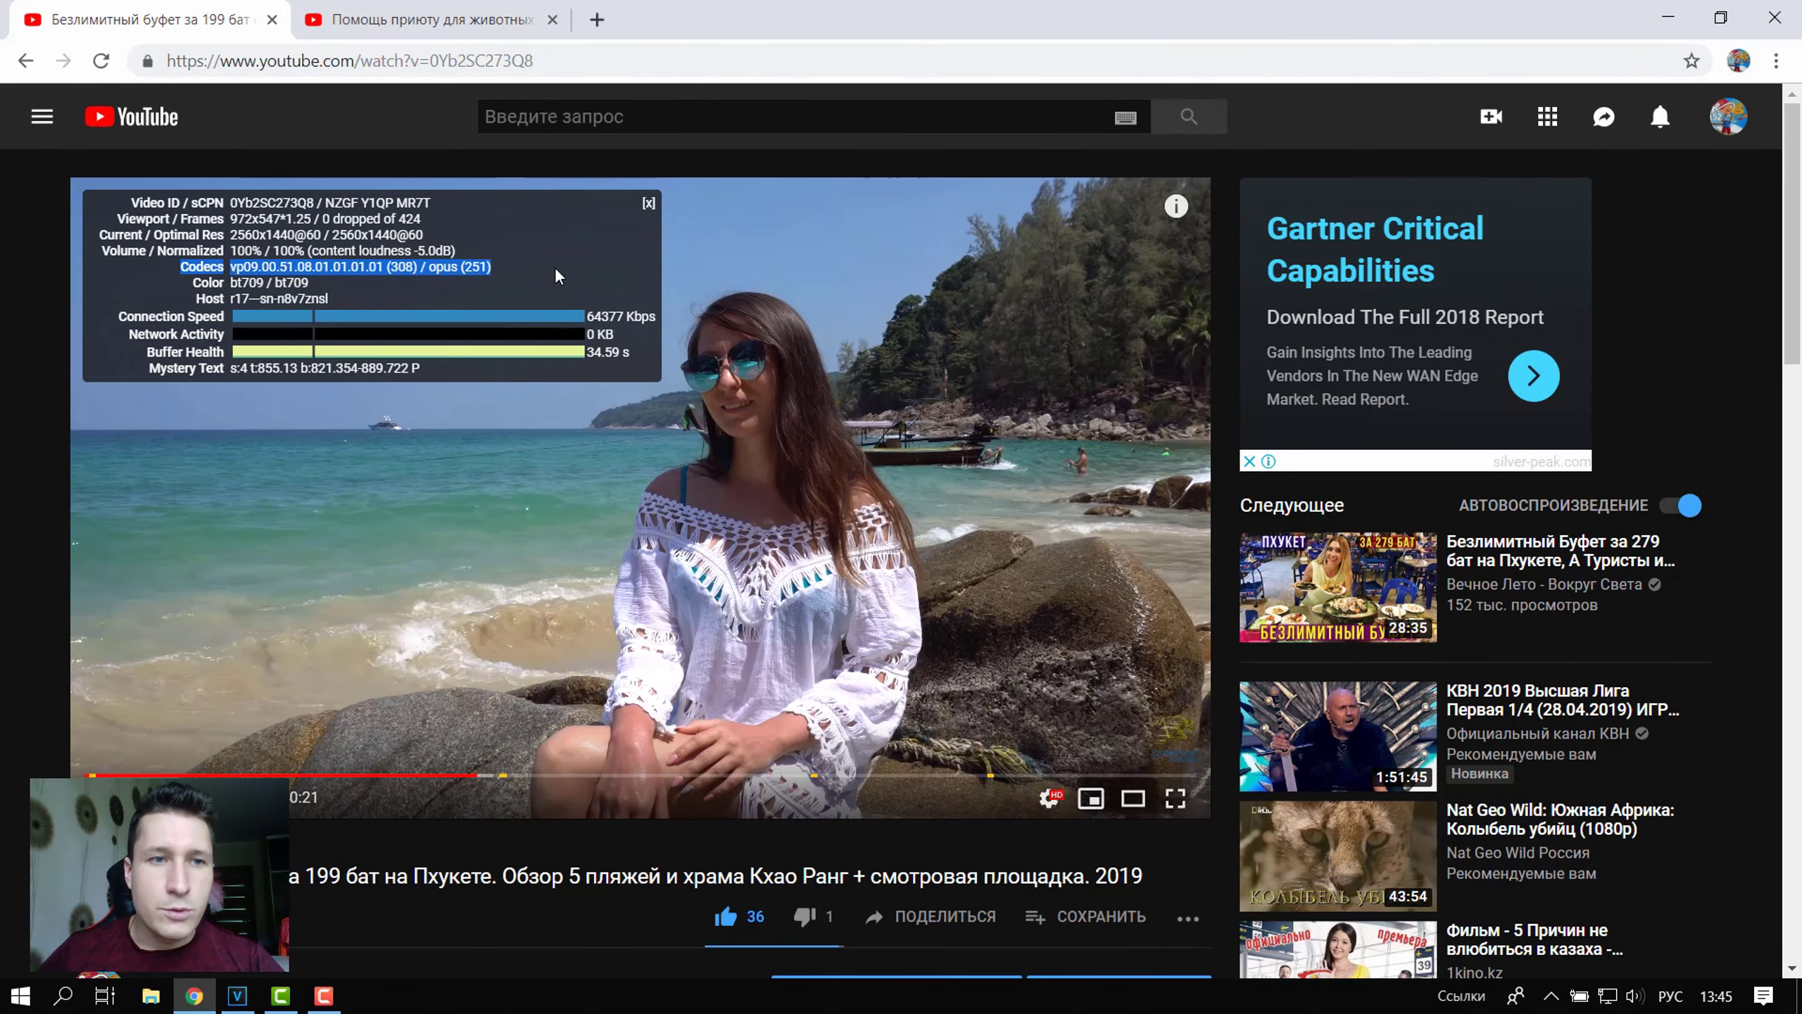
Step: Examine the playback quality options offered for the Phuket buffet video, closing the list once and bringing it up again
{"action": "left_click", "coordinate": [1054, 802]}
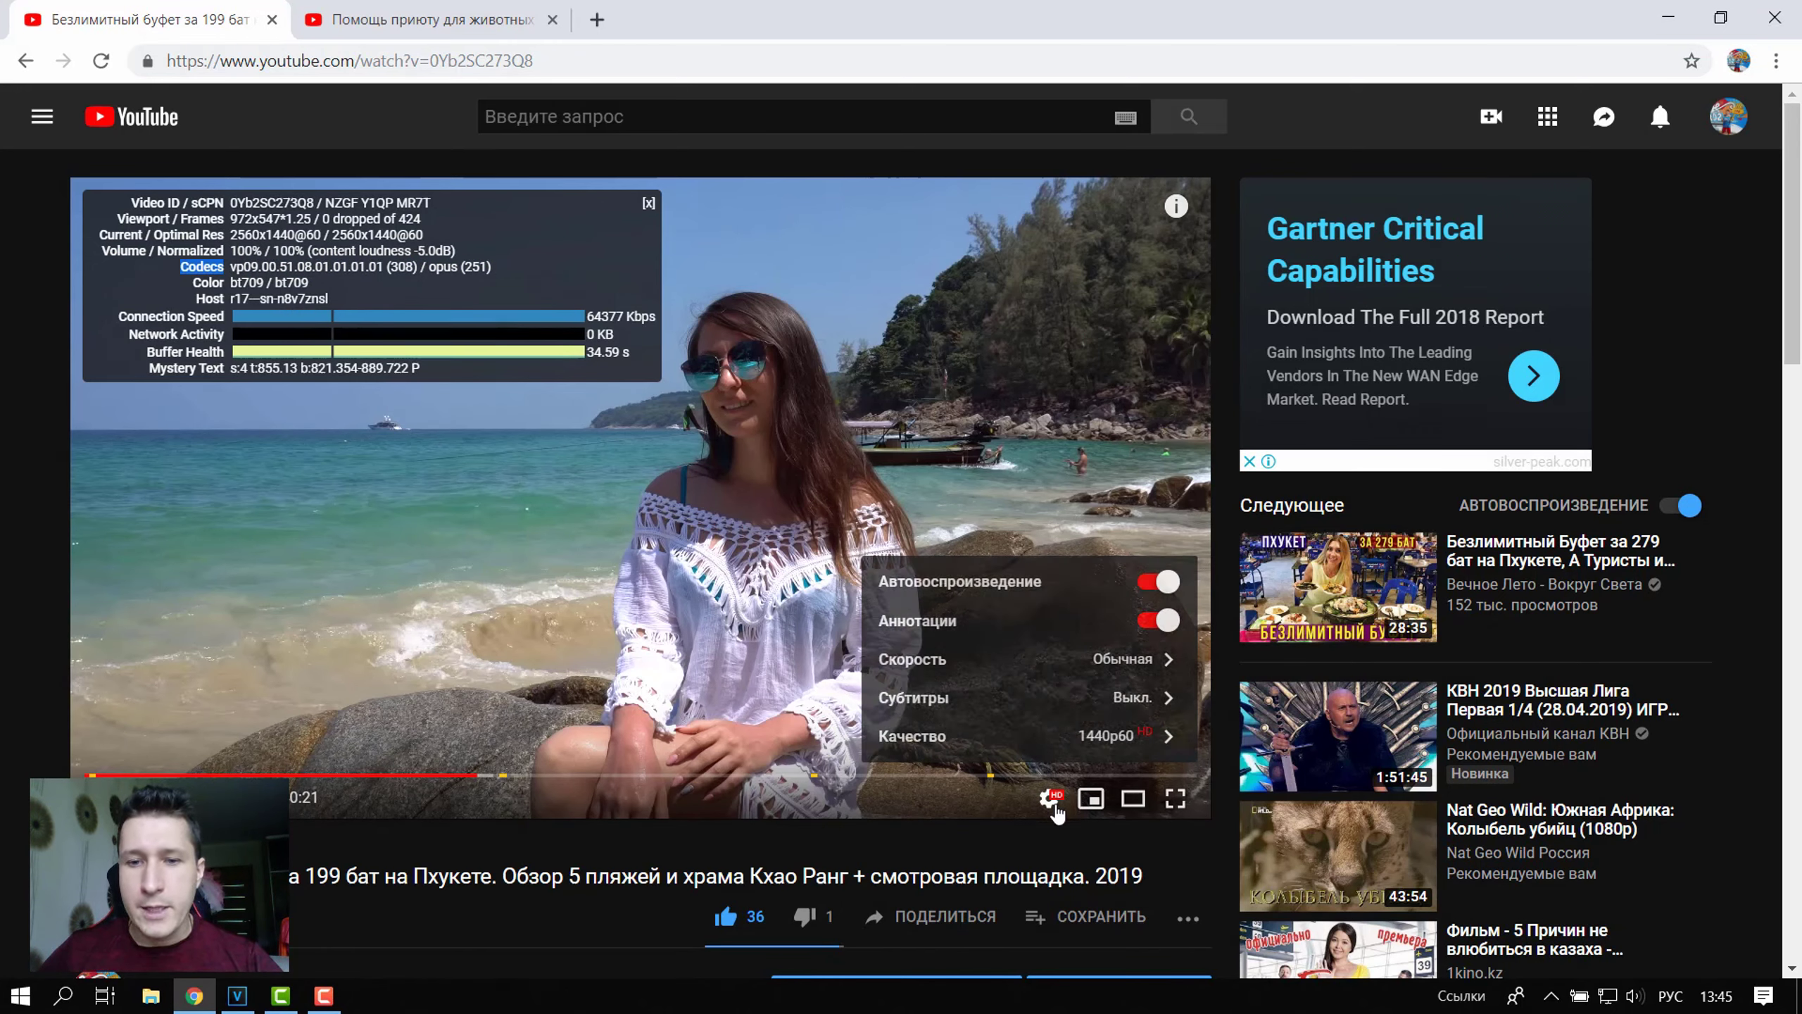
{"action": "left_click", "coordinate": [1147, 740]}
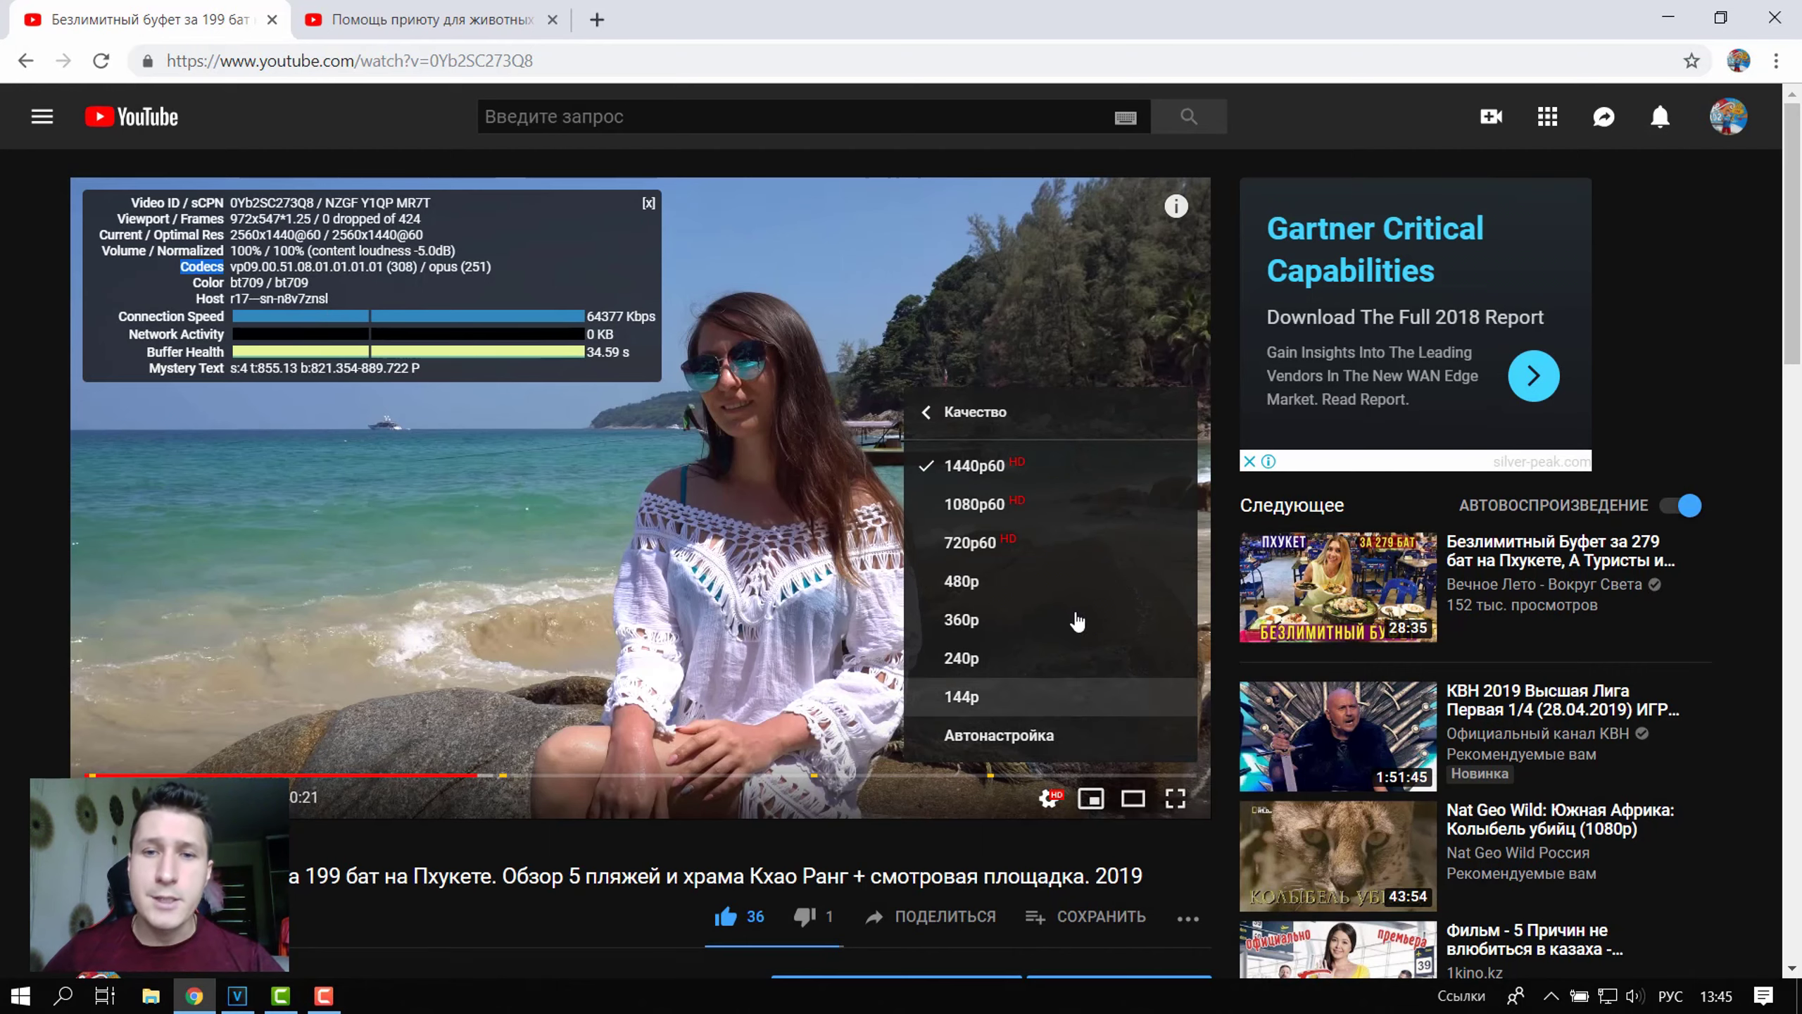
{"action": "left_click", "coordinate": [4, 705]}
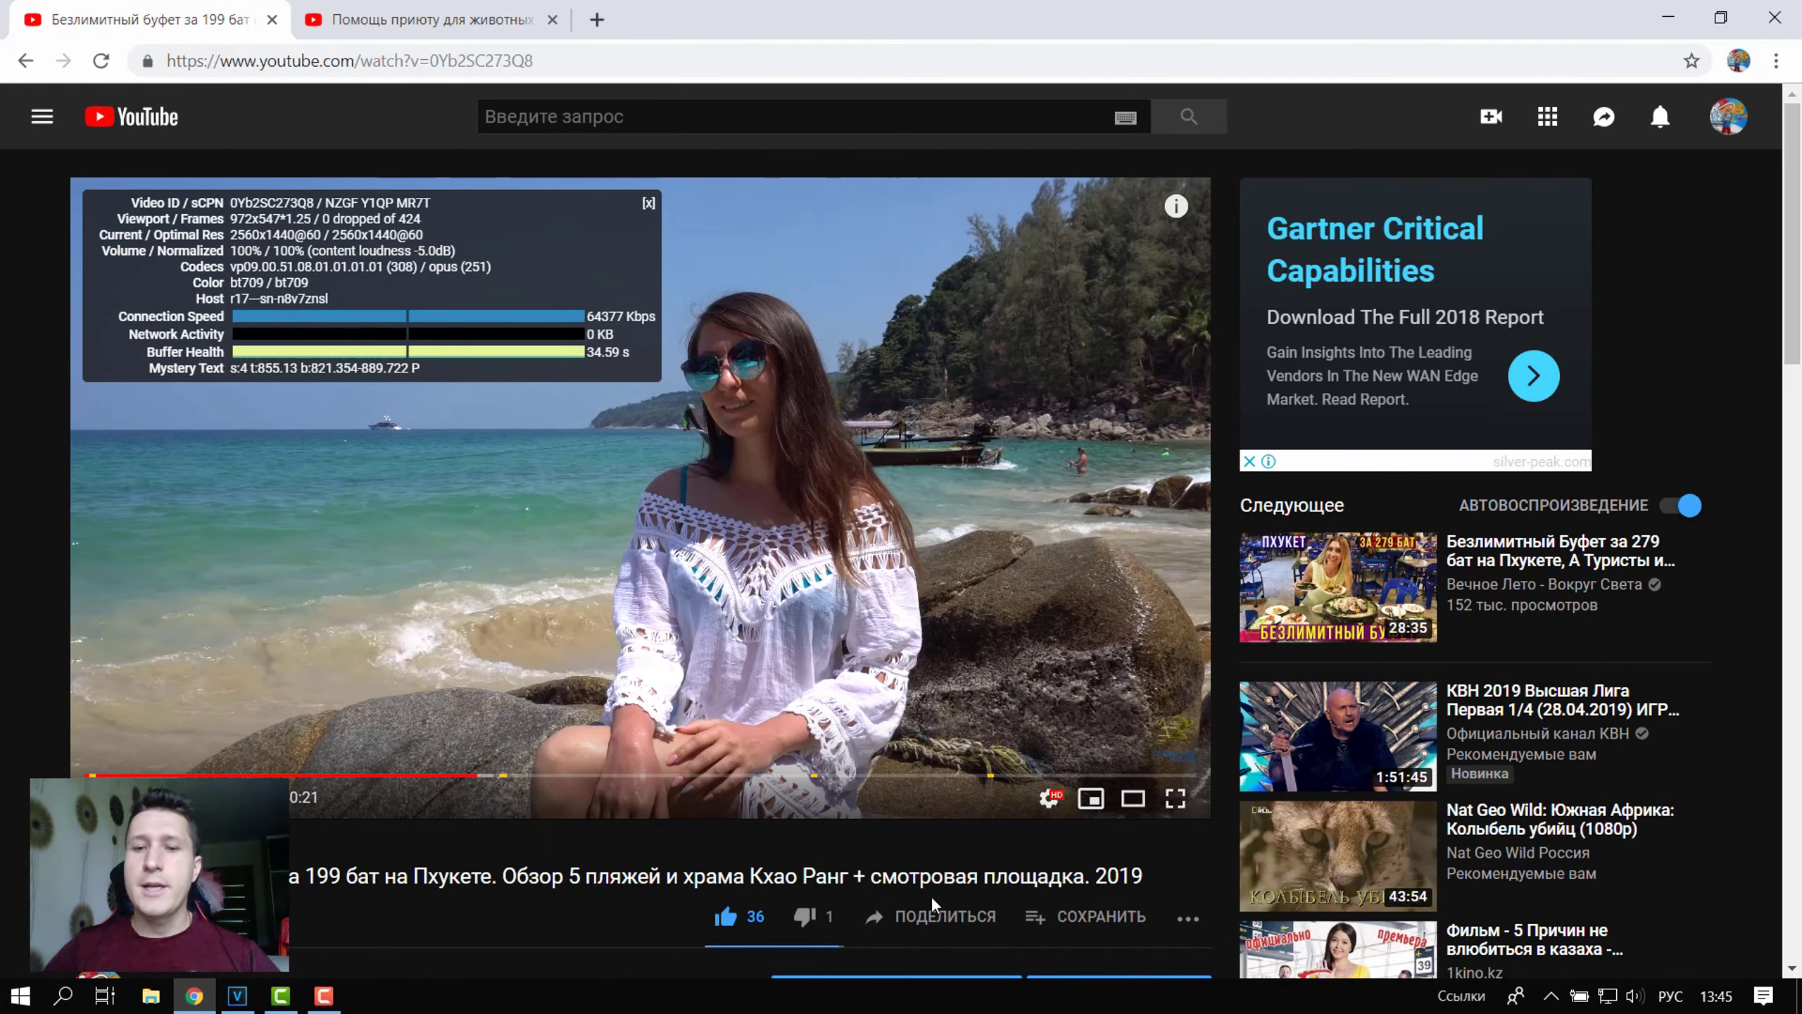
{"action": "left_click", "coordinate": [1049, 798]}
{"action": "left_click", "coordinate": [1096, 742]}
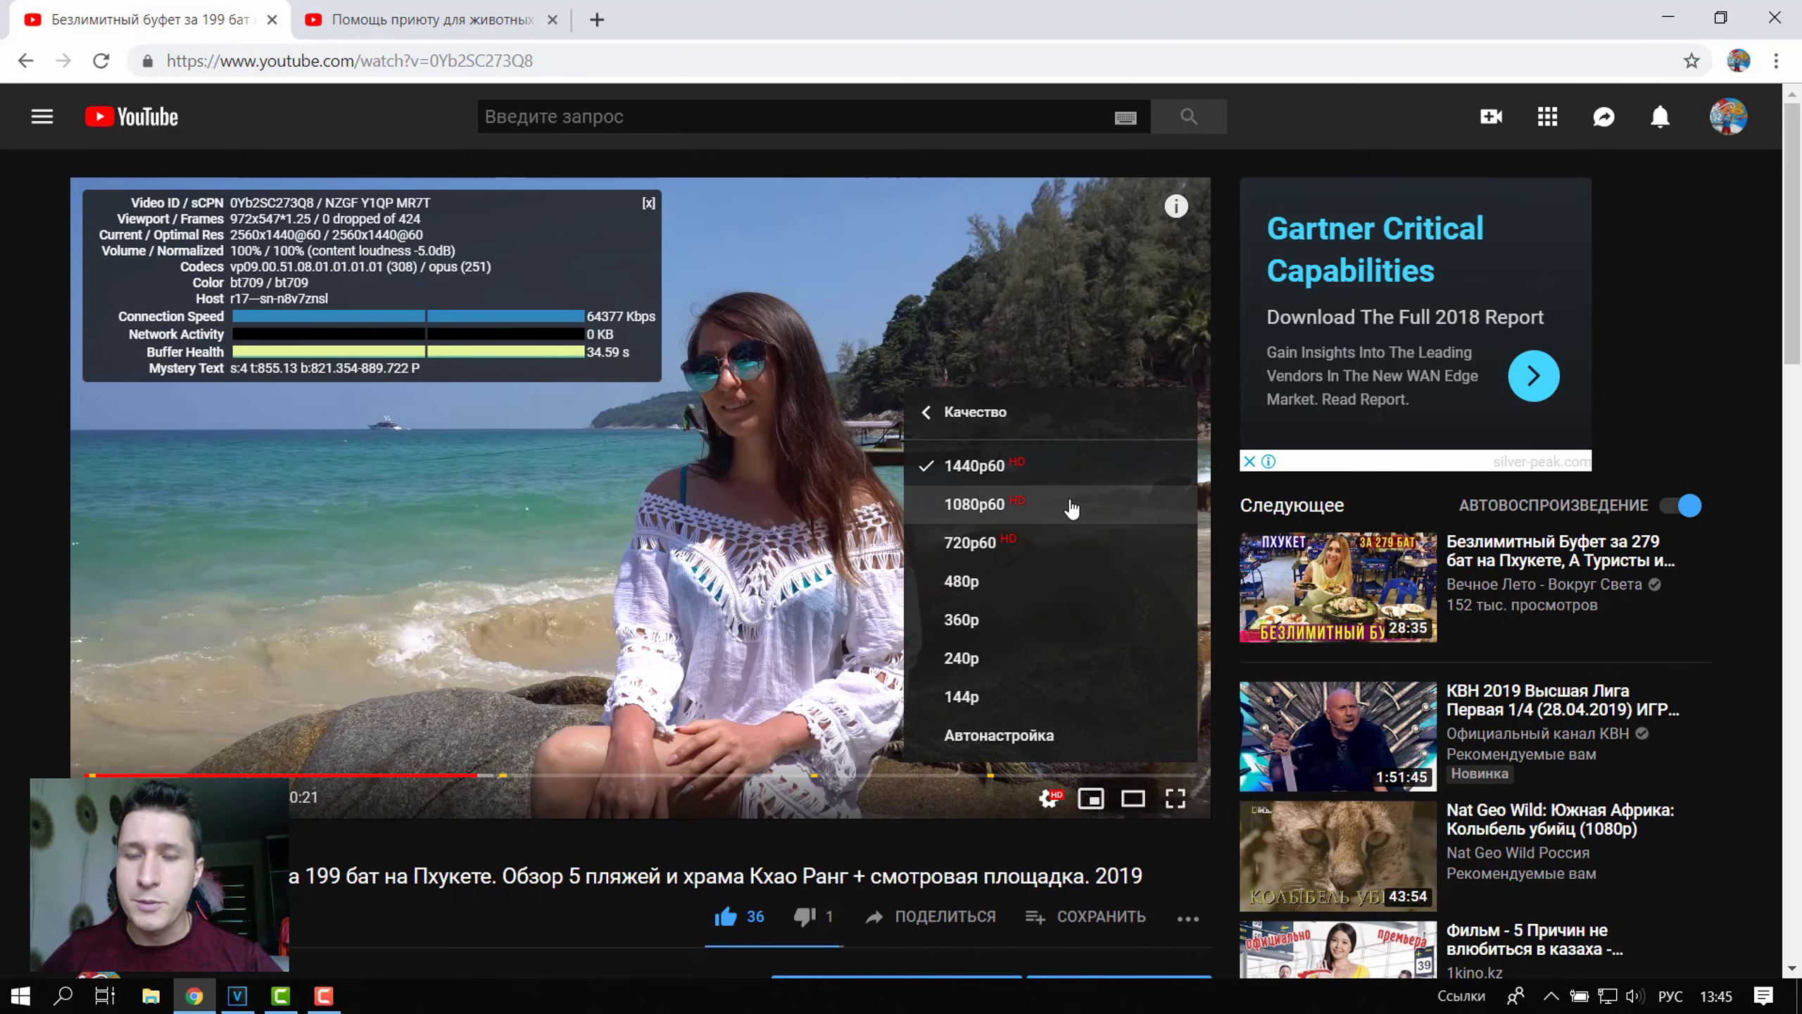